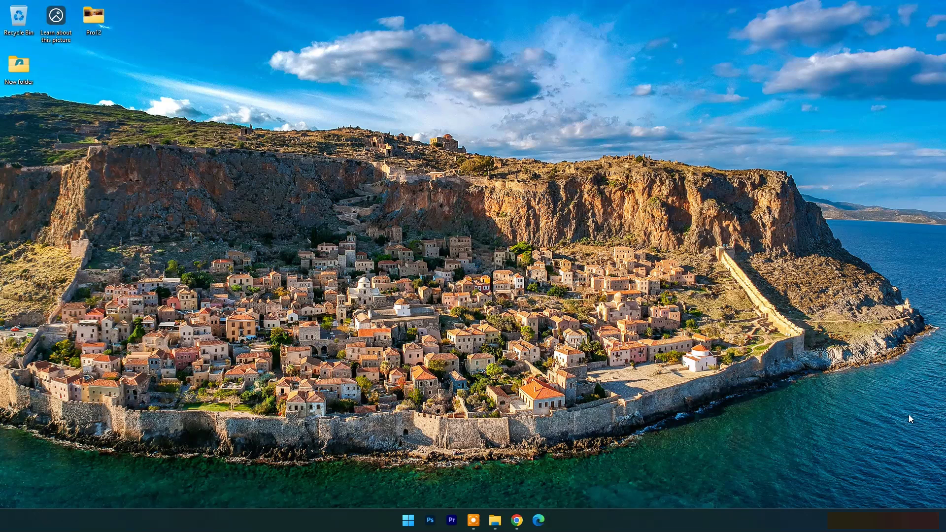
Open the Pro12 folder and inspect the Car Racing video's media details
{"action": "double_click", "coordinate": [94, 20]}
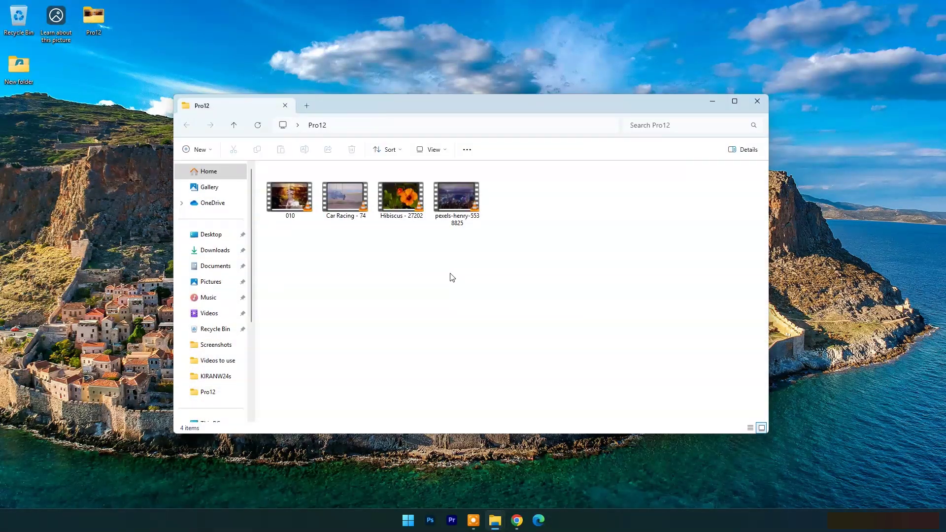
{"action": "right_click", "coordinate": [343, 194]}
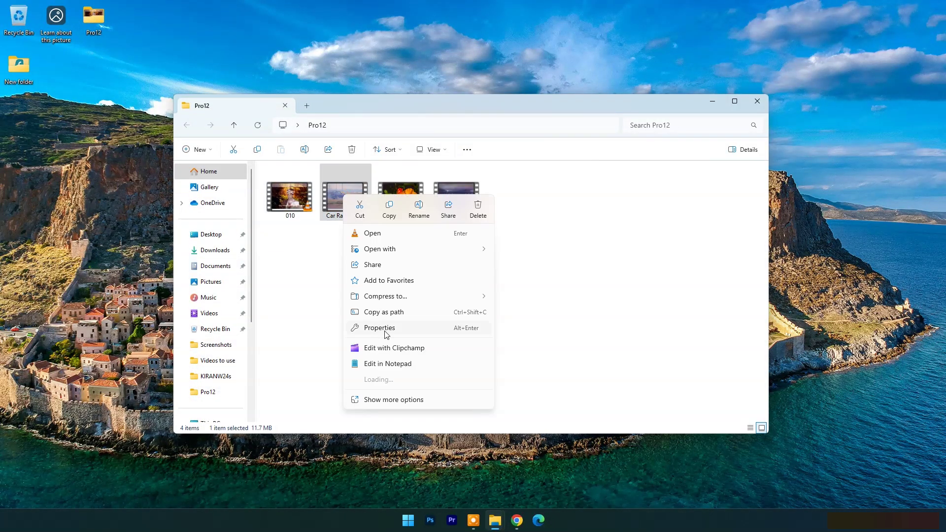
{"action": "left_click", "coordinate": [392, 414]}
{"action": "left_click", "coordinate": [385, 245]}
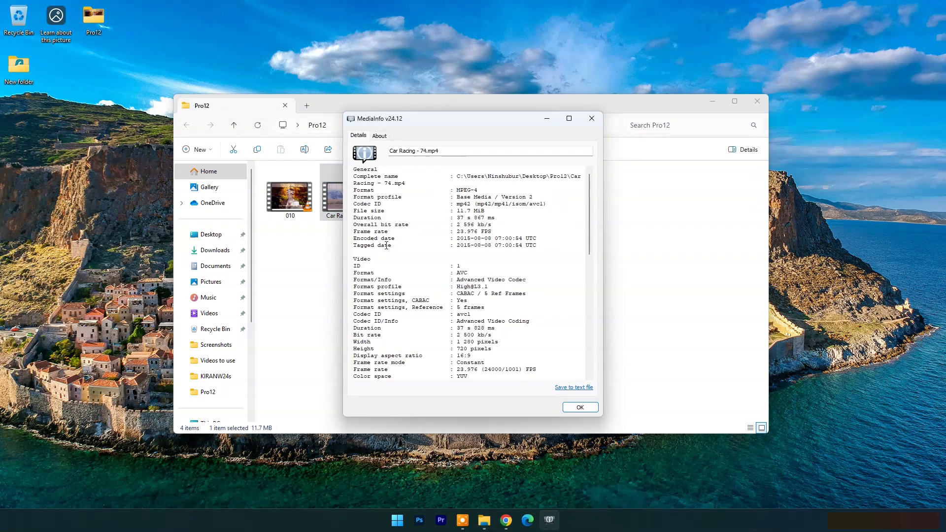
{"action": "scroll", "coordinate": [469, 232], "scroll_direction": "down", "scroll_amount": 4}
{"action": "left_click_drag", "start_coordinate": [511, 257], "coordinate": [510, 265]}
{"action": "left_click", "coordinate": [507, 255]}
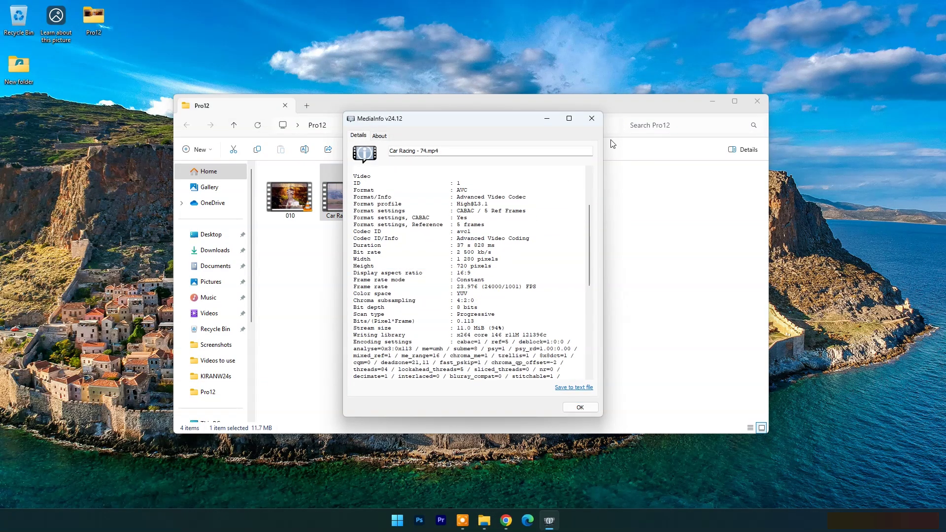
{"action": "key", "text": "Escape"}
Play the Car Racing video, skipping to near the end at 00:32, then close the player
{"action": "double_click", "coordinate": [344, 205]}
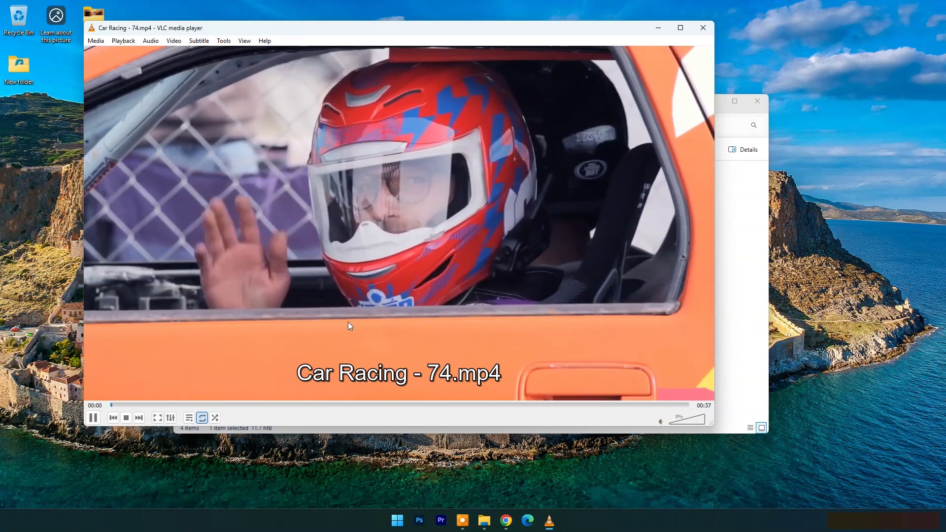
{"action": "left_click_drag", "start_coordinate": [140, 404], "coordinate": [609, 404]}
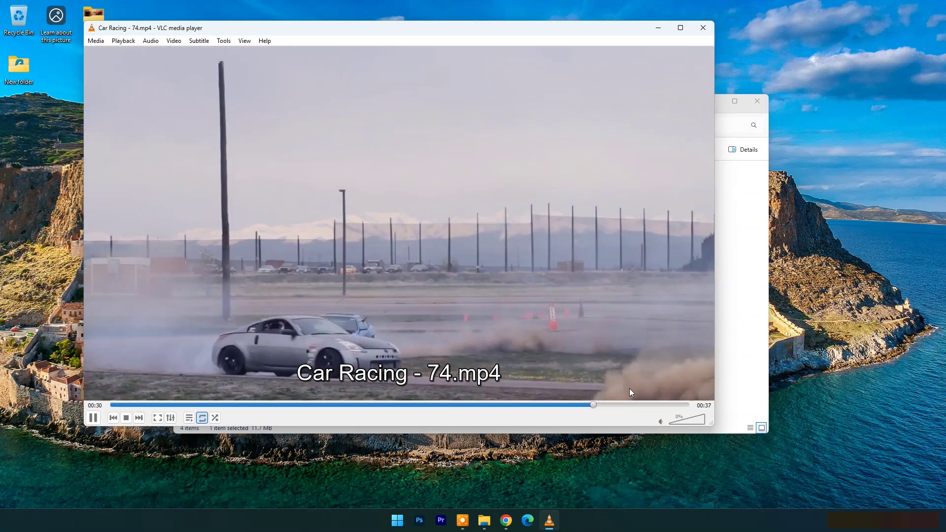
{"action": "left_click", "coordinate": [701, 28]}
Inspect the 010 video's media details, then close the Pro12 folder
{"action": "left_click", "coordinate": [288, 200]}
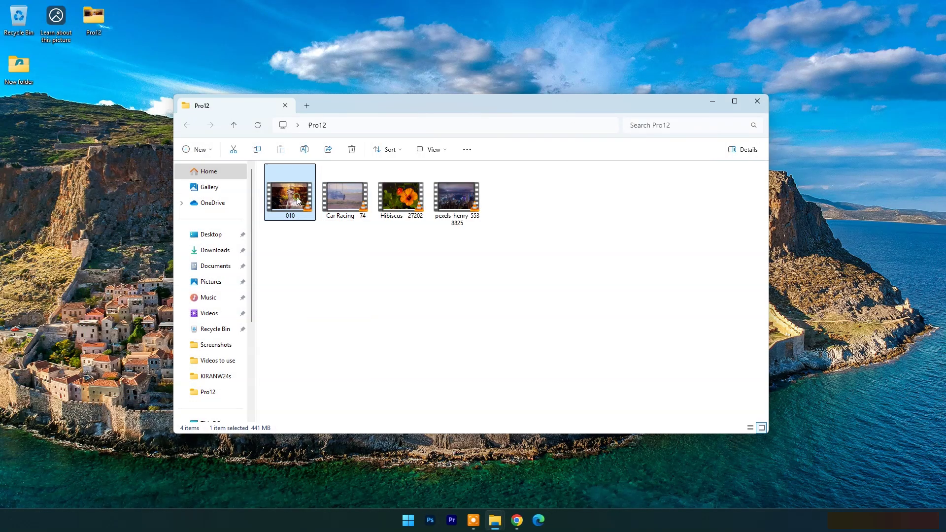
{"action": "right_click", "coordinate": [287, 199]}
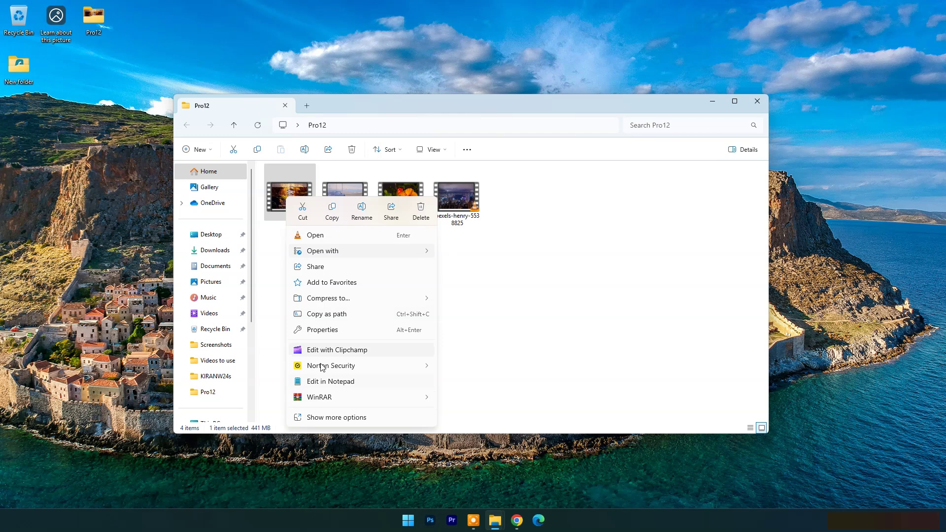
{"action": "left_click", "coordinate": [335, 415]}
{"action": "left_click", "coordinate": [344, 248]}
{"action": "scroll", "coordinate": [493, 344], "scroll_direction": "down", "scroll_amount": 1}
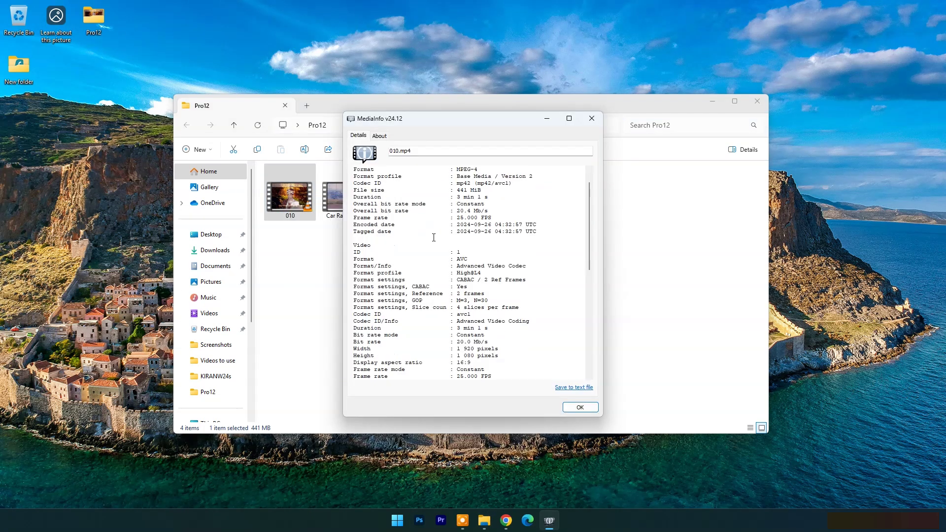
{"action": "left_click_drag", "start_coordinate": [500, 355], "coordinate": [434, 353]}
{"action": "scroll", "coordinate": [443, 320], "scroll_direction": "up", "scroll_amount": 1}
{"action": "left_click_drag", "start_coordinate": [482, 210], "coordinate": [449, 218]}
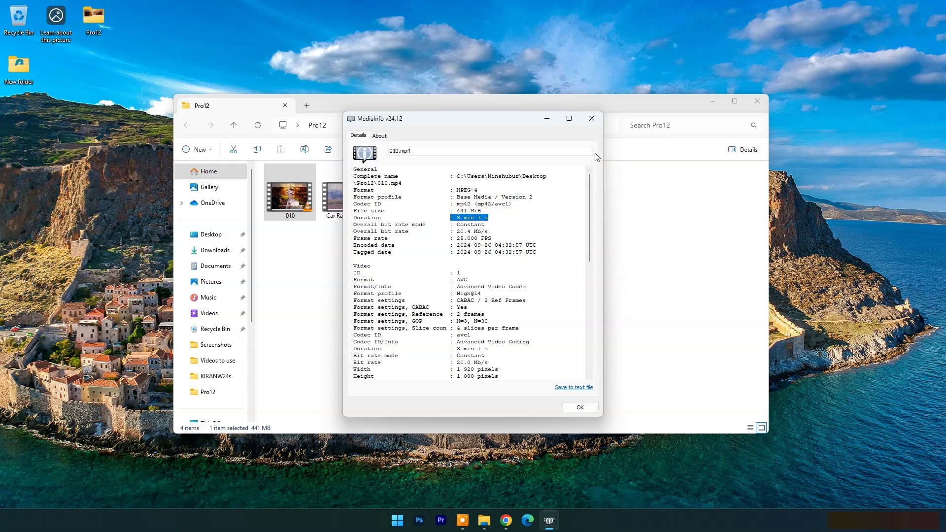
{"action": "left_click", "coordinate": [598, 122]}
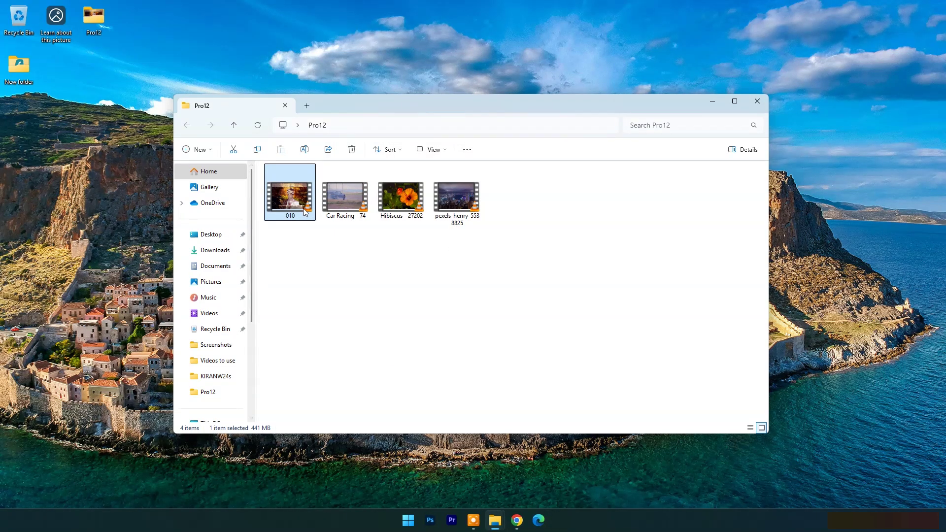
{"action": "left_click", "coordinate": [522, 227]}
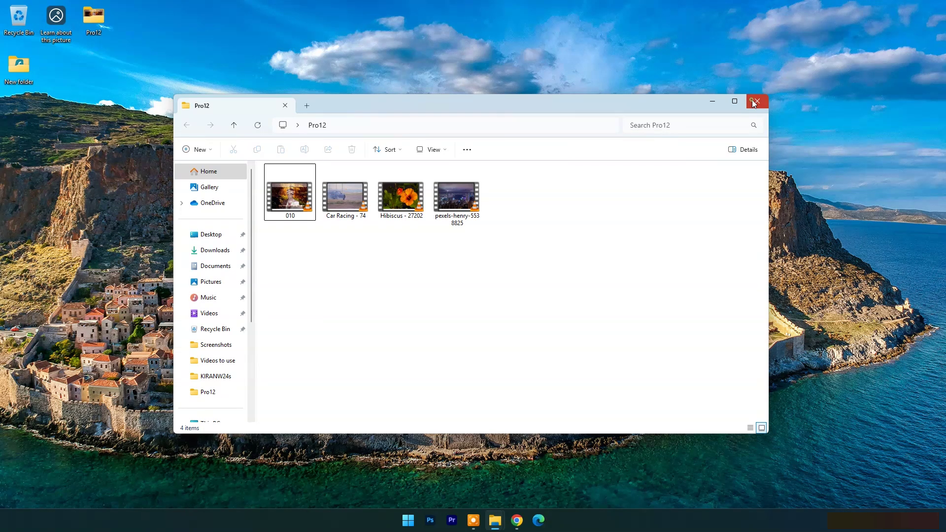
{"action": "left_click", "coordinate": [757, 101]}
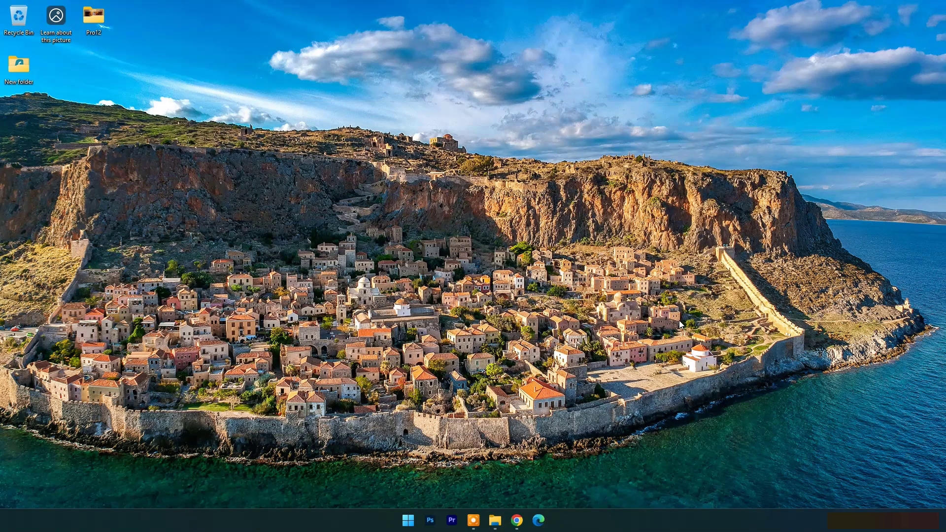
On the HitPaw Univd page, view the 1000+ formats, Batch Conversion and Hardware acceleration features
{"action": "left_click", "coordinate": [517, 520]}
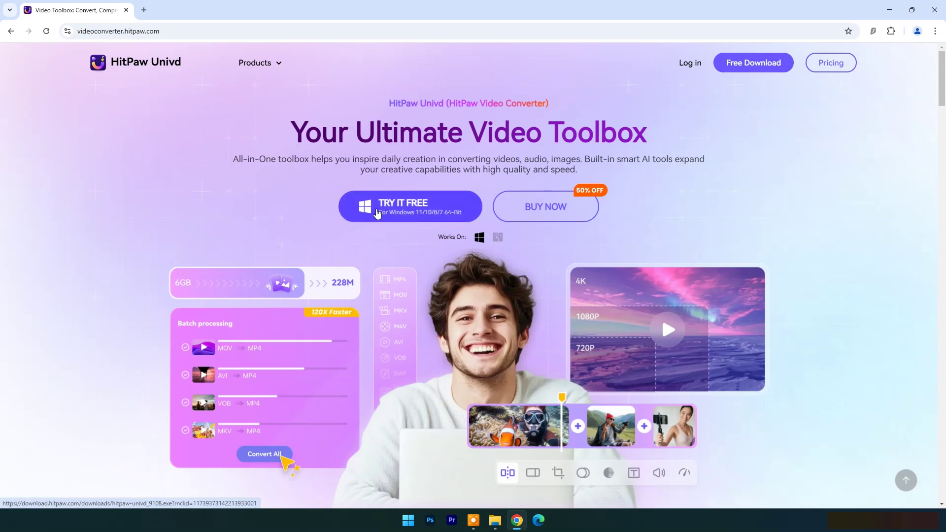
{"action": "scroll", "coordinate": [338, 261], "scroll_direction": "down", "scroll_amount": 2}
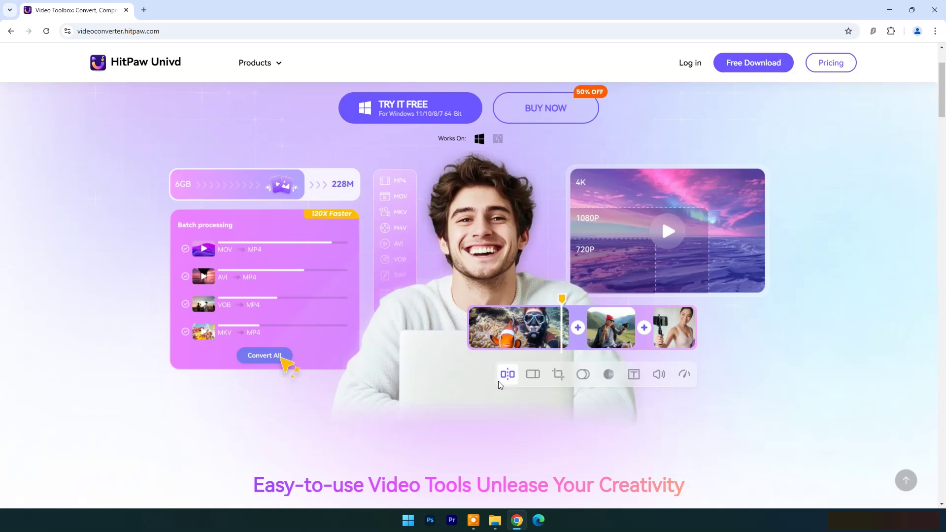
{"action": "scroll", "coordinate": [568, 254], "scroll_direction": "down", "scroll_amount": 9}
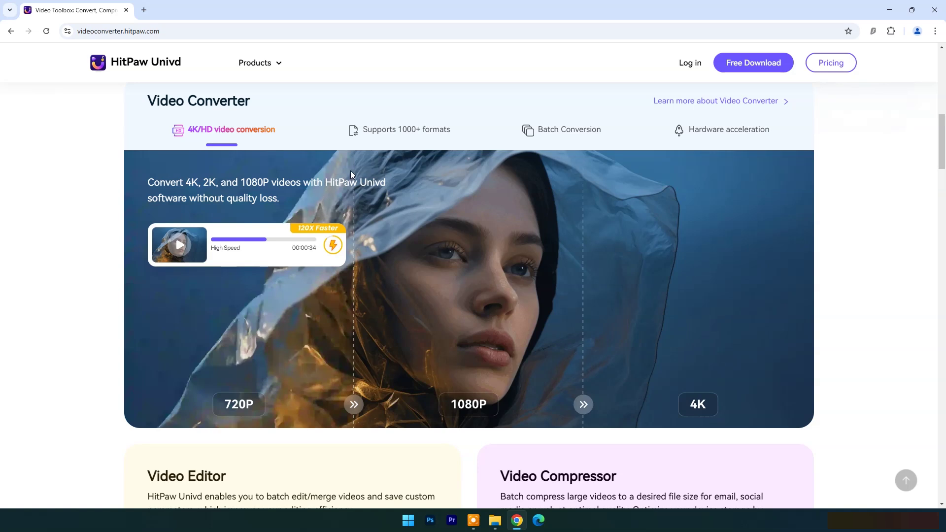
{"action": "left_click", "coordinate": [397, 130]}
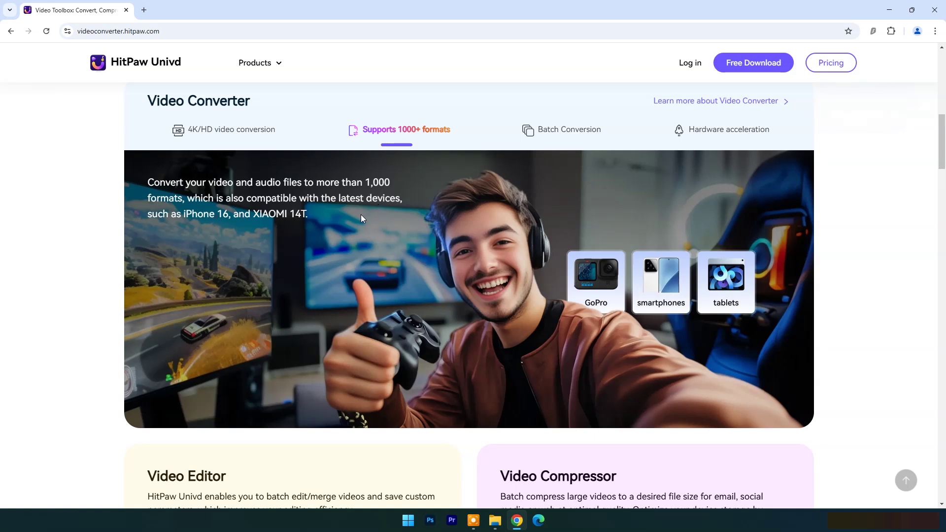
{"action": "left_click", "coordinate": [547, 132]}
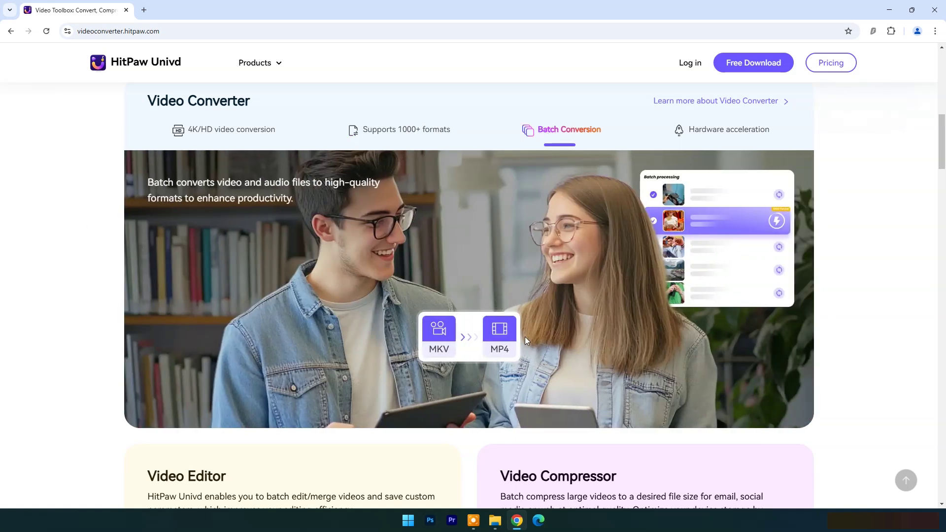
{"action": "left_click", "coordinate": [731, 133]}
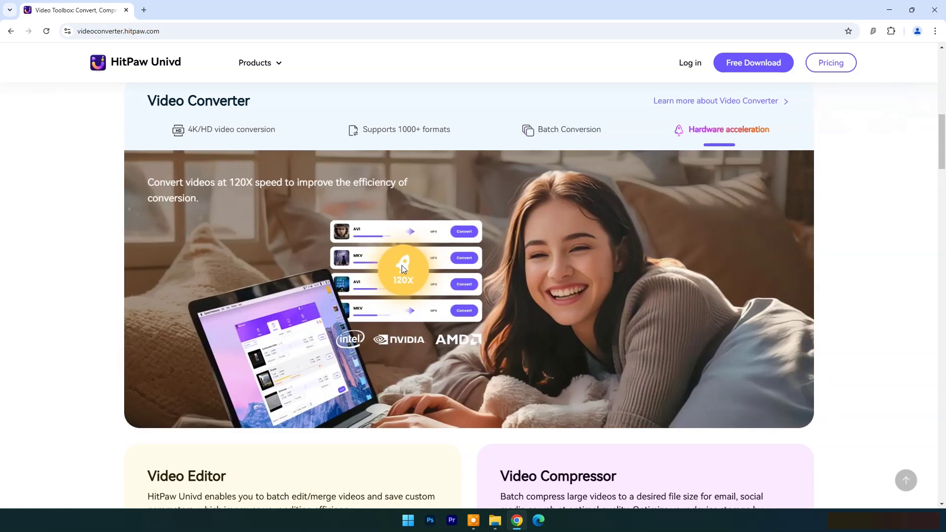
Scroll down to the reviews, view the Content Creator use case, and return to the top
{"action": "scroll", "coordinate": [576, 284], "scroll_direction": "down", "scroll_amount": 5}
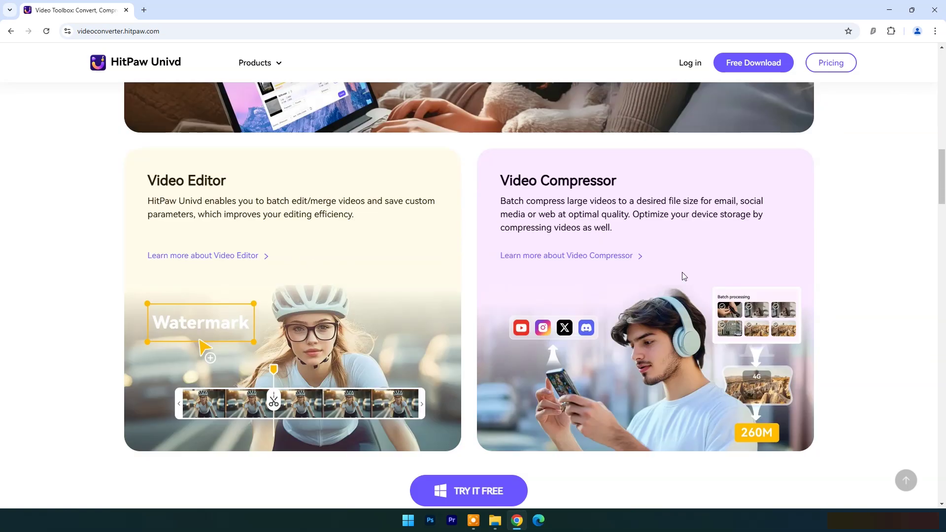
{"action": "scroll", "coordinate": [791, 285], "scroll_direction": "down", "scroll_amount": 9}
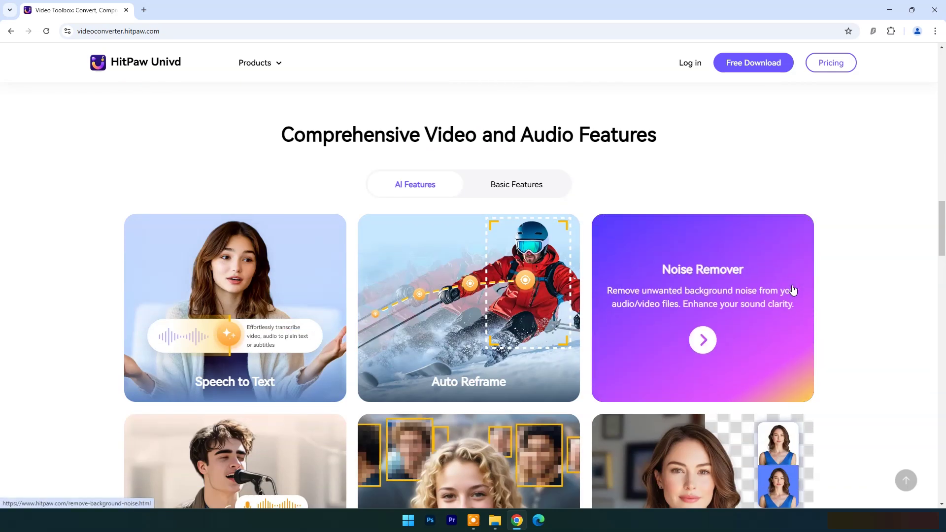
{"action": "scroll", "coordinate": [793, 289], "scroll_direction": "down", "scroll_amount": 1}
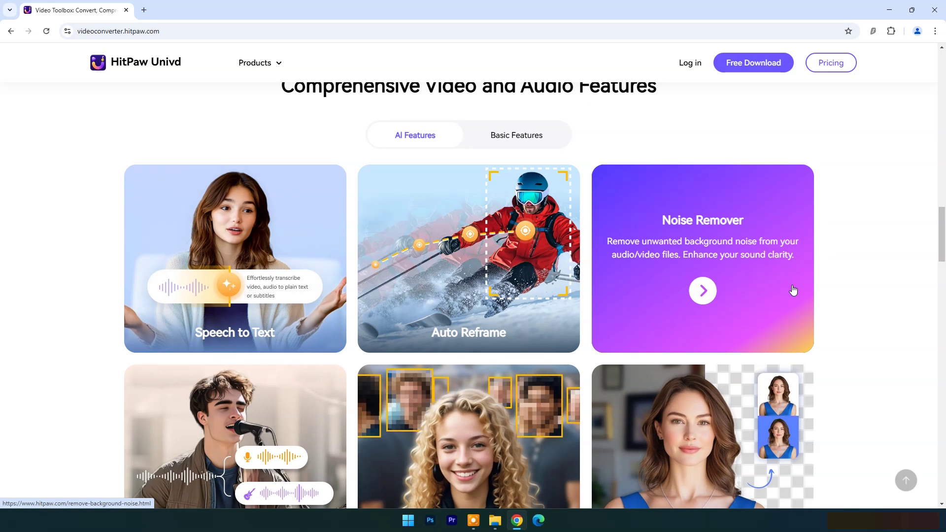
{"action": "scroll", "coordinate": [793, 290], "scroll_direction": "down", "scroll_amount": 2}
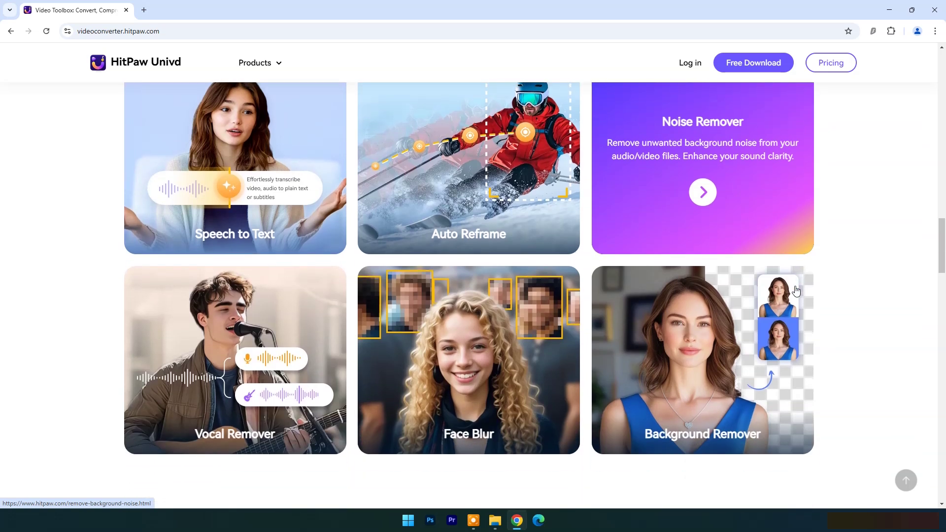
{"action": "scroll", "coordinate": [831, 361], "scroll_direction": "down", "scroll_amount": 10}
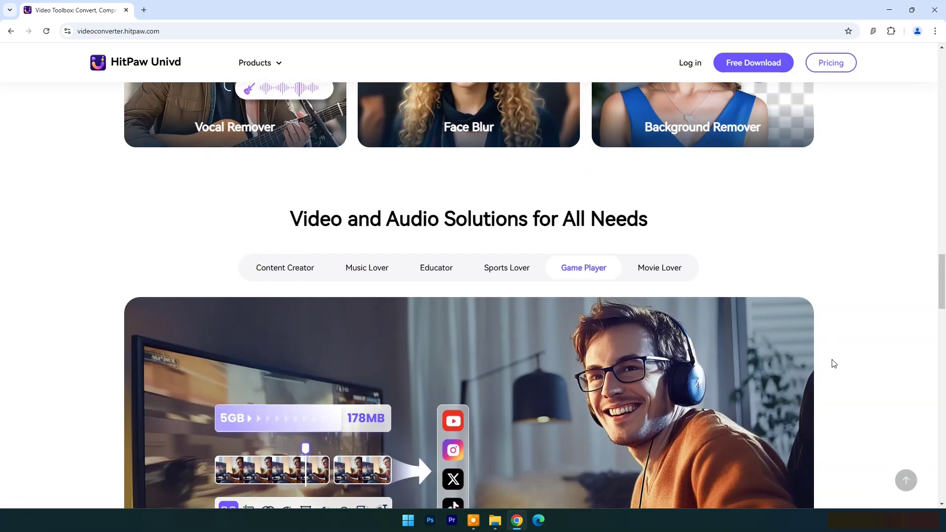
{"action": "scroll", "coordinate": [831, 362], "scroll_direction": "up", "scroll_amount": 2}
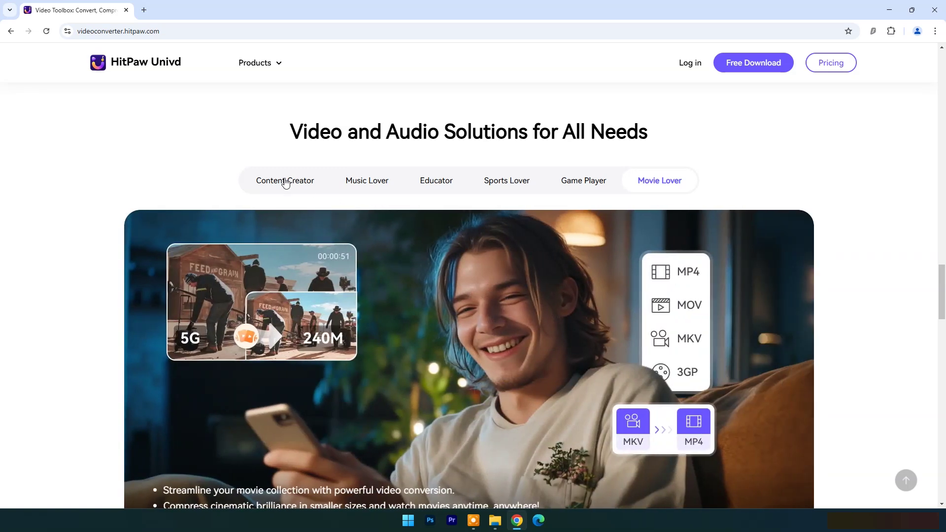
{"action": "left_click", "coordinate": [285, 182]}
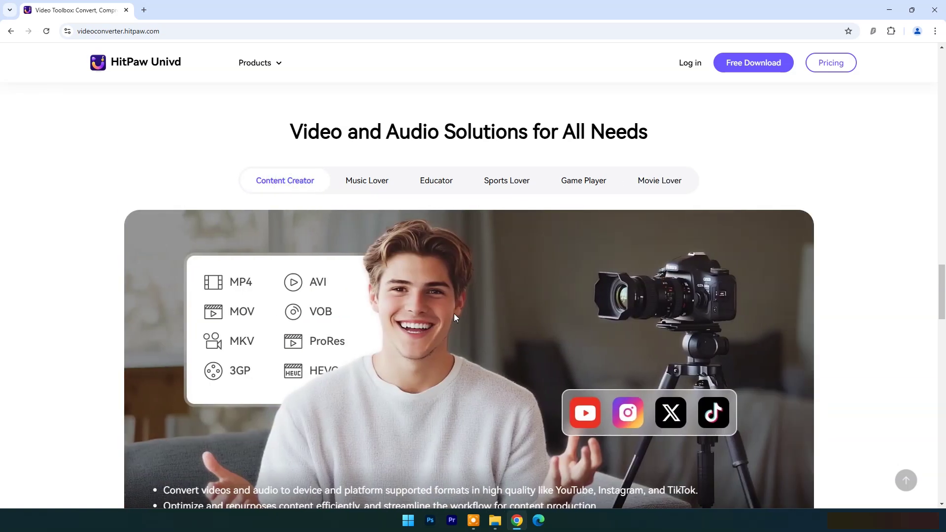
{"action": "scroll", "coordinate": [653, 353], "scroll_direction": "down", "scroll_amount": 1}
{"action": "scroll", "coordinate": [651, 350], "scroll_direction": "down", "scroll_amount": 8}
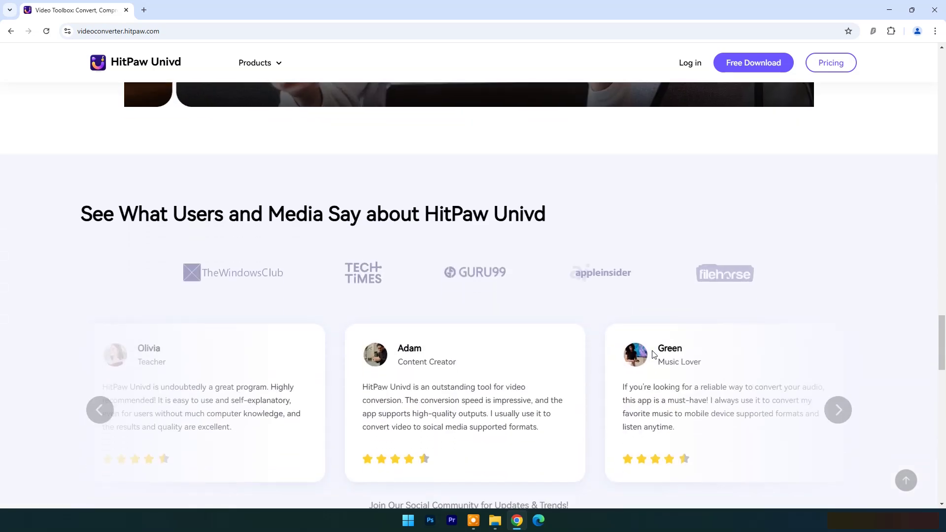
{"action": "scroll", "coordinate": [652, 349], "scroll_direction": "up", "scroll_amount": 15}
{"action": "scroll", "coordinate": [651, 350], "scroll_direction": "up", "scroll_amount": 20}
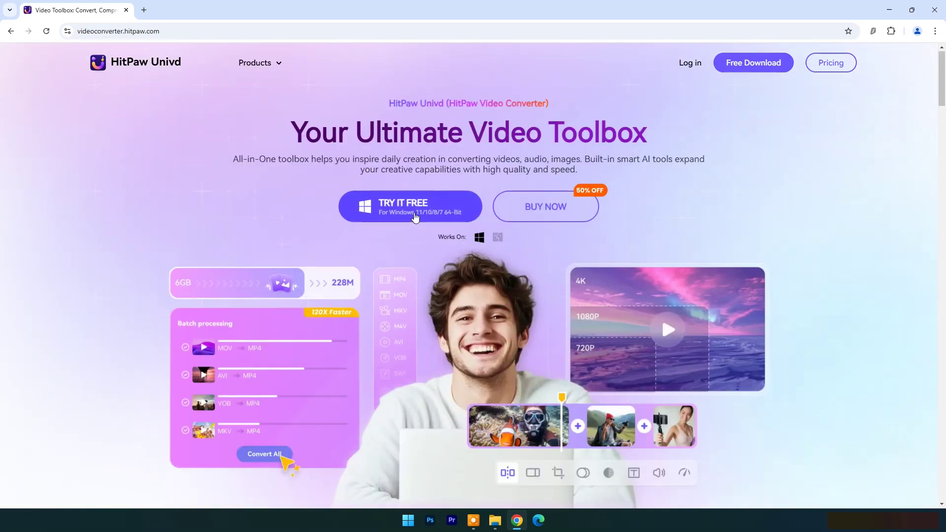
Download the free Windows HitPaw Univd installer and run the installation
{"action": "left_click", "coordinate": [418, 207]}
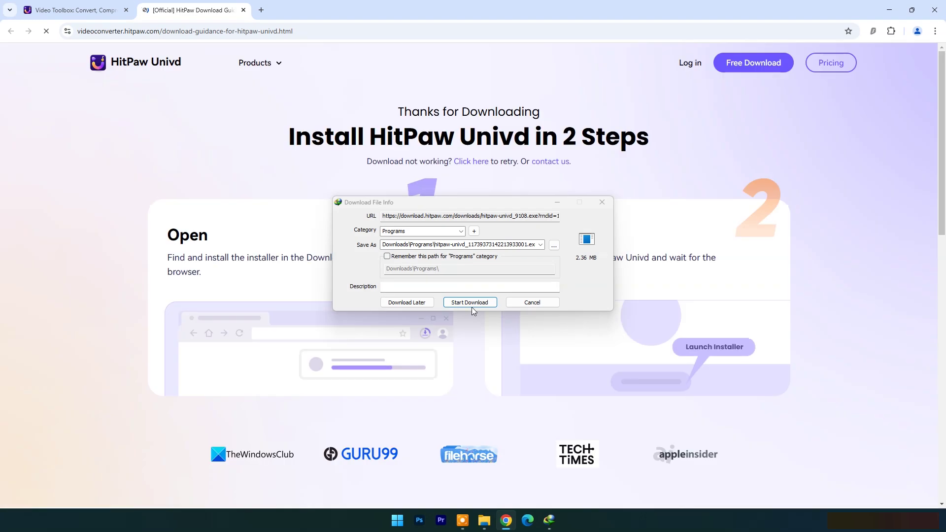
{"action": "left_click", "coordinate": [471, 304]}
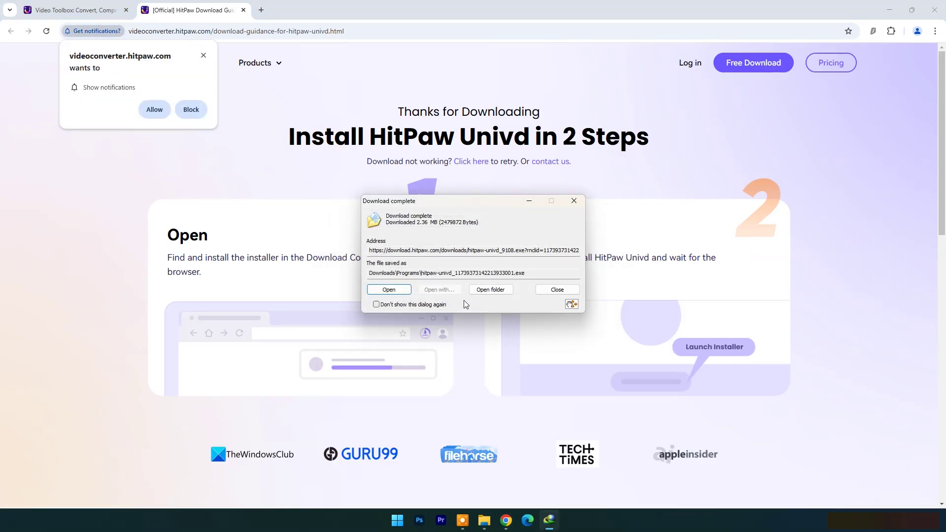
{"action": "left_click", "coordinate": [400, 292]}
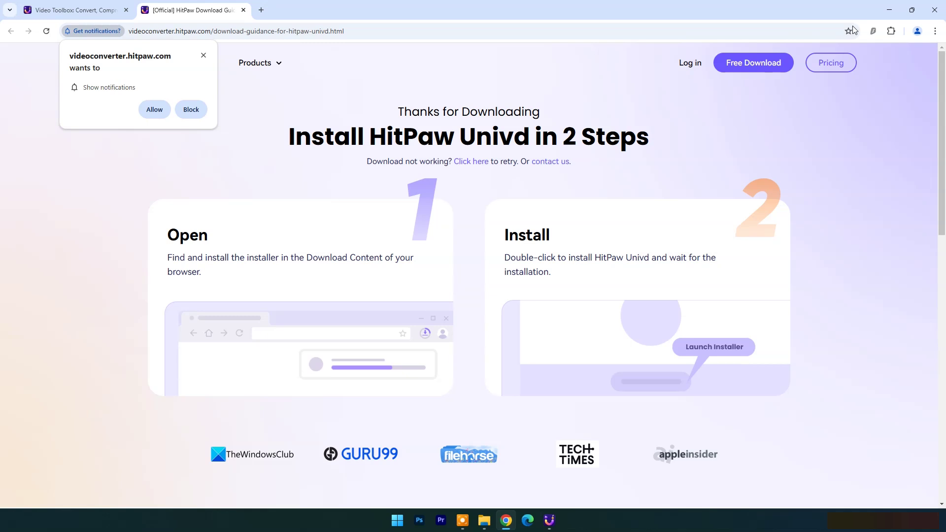
{"action": "left_click", "coordinate": [889, 10]}
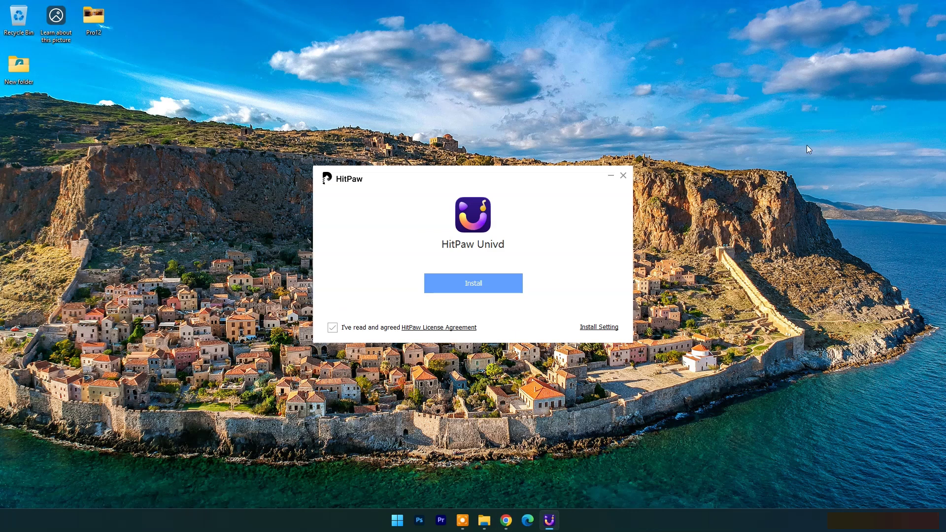
{"action": "left_click", "coordinate": [477, 287]}
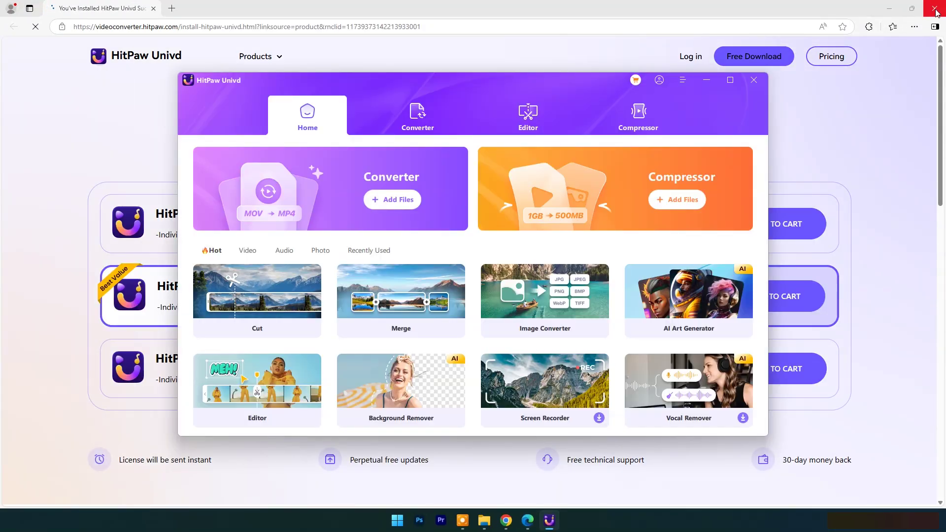
Close the browser and maximize HitPaw Univd, scrolling through its Home tool grid
{"action": "left_click", "coordinate": [934, 9]}
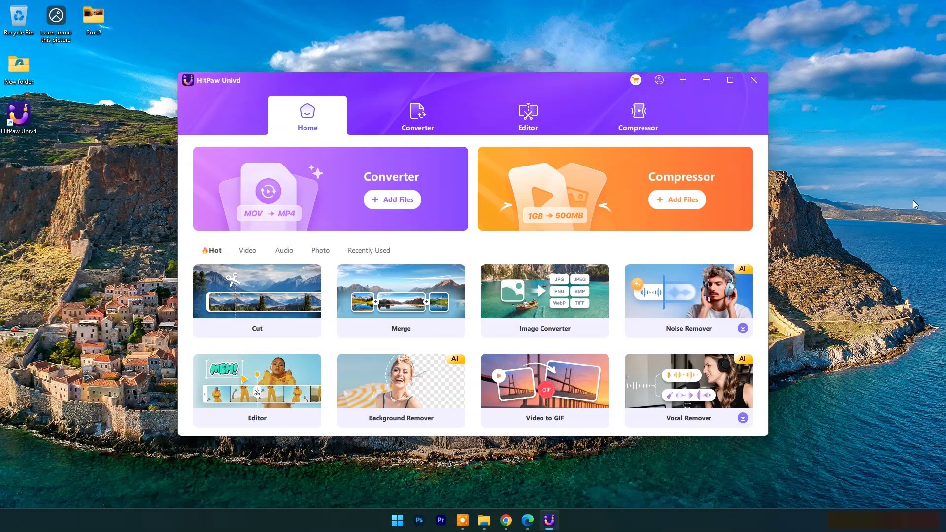
{"action": "left_click", "coordinate": [730, 80]}
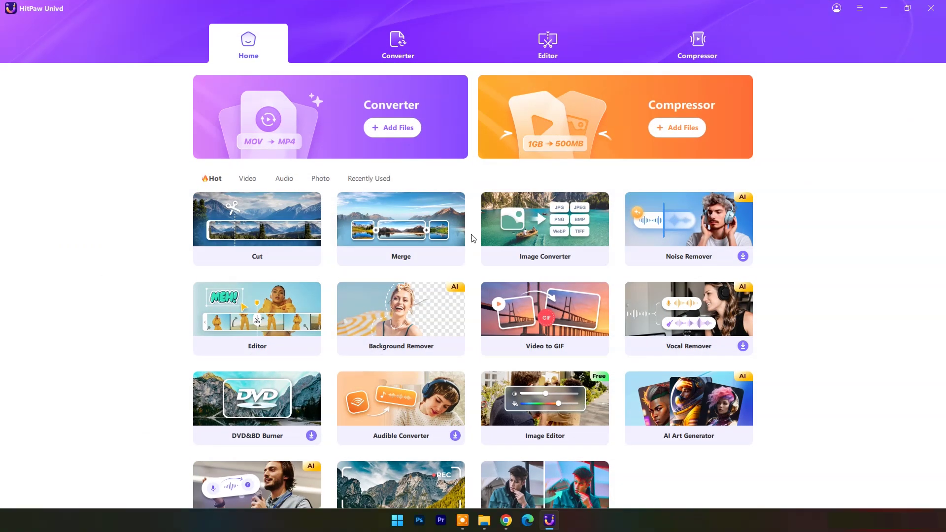
{"action": "scroll", "coordinate": [601, 190], "scroll_direction": "down", "scroll_amount": 2}
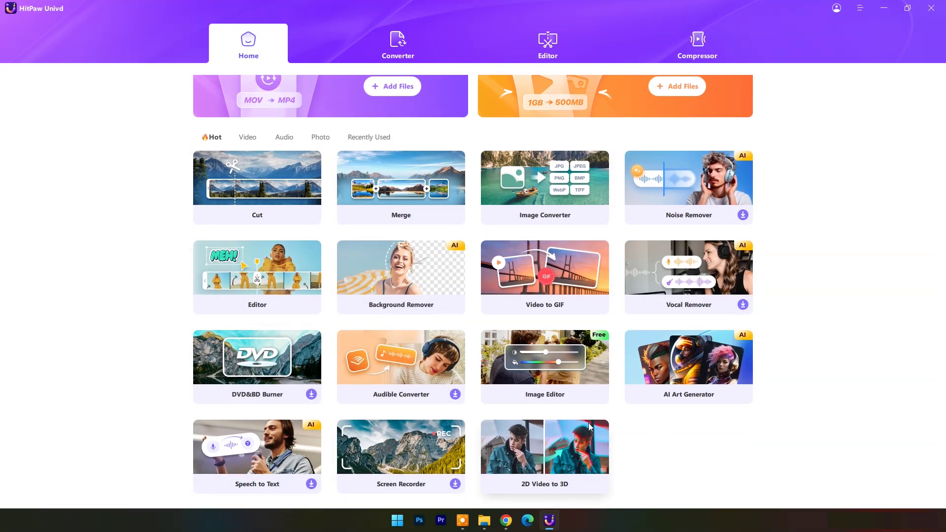
{"action": "scroll", "coordinate": [527, 232], "scroll_direction": "up", "scroll_amount": 2}
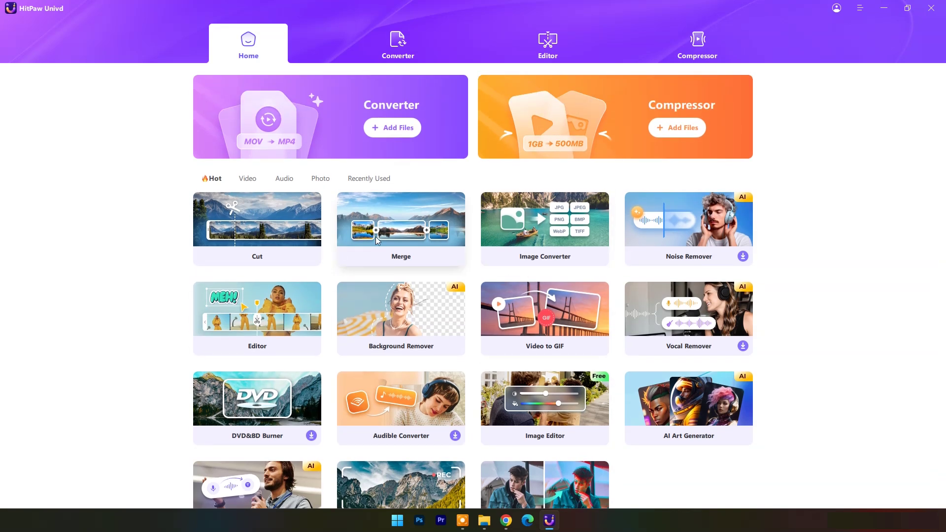
Switch to the Converter page and cancel the Add Files dialog without choosing a file
{"action": "left_click", "coordinate": [399, 45]}
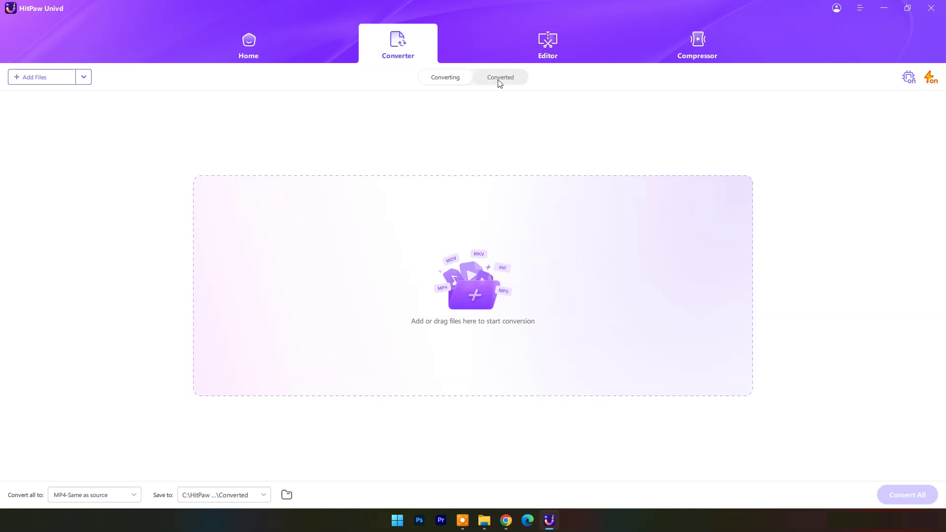
{"action": "left_click", "coordinate": [41, 79]}
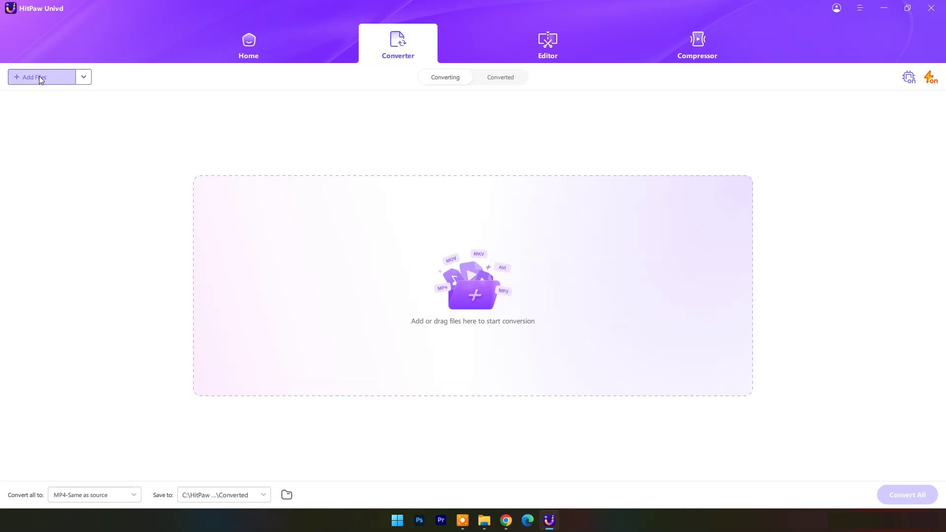
{"action": "left_click", "coordinate": [438, 247]}
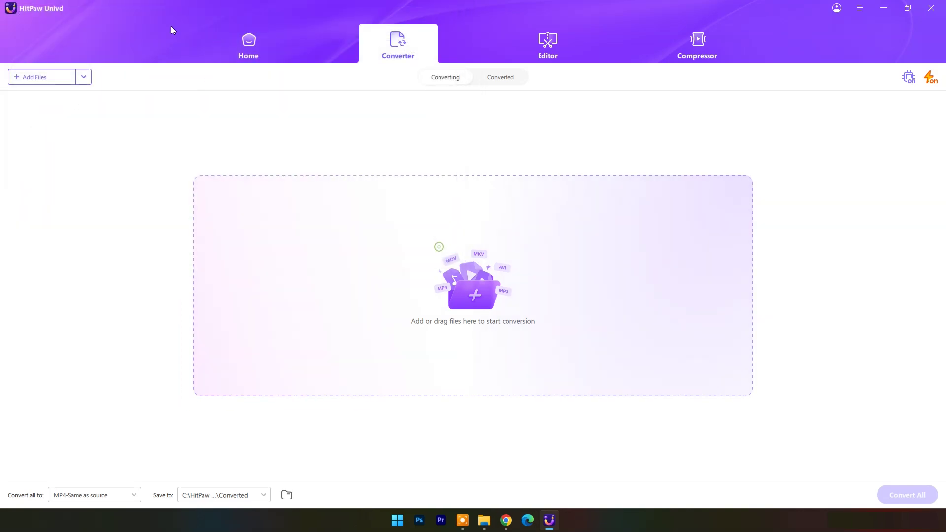
Open the Pro12 folder on the Desktop in File Explorer
{"action": "left_click", "coordinate": [484, 520]}
{"action": "left_click_drag", "start_coordinate": [328, 129], "coordinate": [576, 120]}
{"action": "left_click", "coordinate": [320, 256]}
{"action": "left_click", "coordinate": [456, 213]}
{"action": "double_click", "coordinate": [456, 213]}
Check Car Racing - 74's 720-pixel height in MediaInfo, then drag it into the Converter list
{"action": "right_click", "coordinate": [524, 202]}
{"action": "mouse_move", "coordinate": [570, 373]}
{"action": "left_click", "coordinate": [574, 423]}
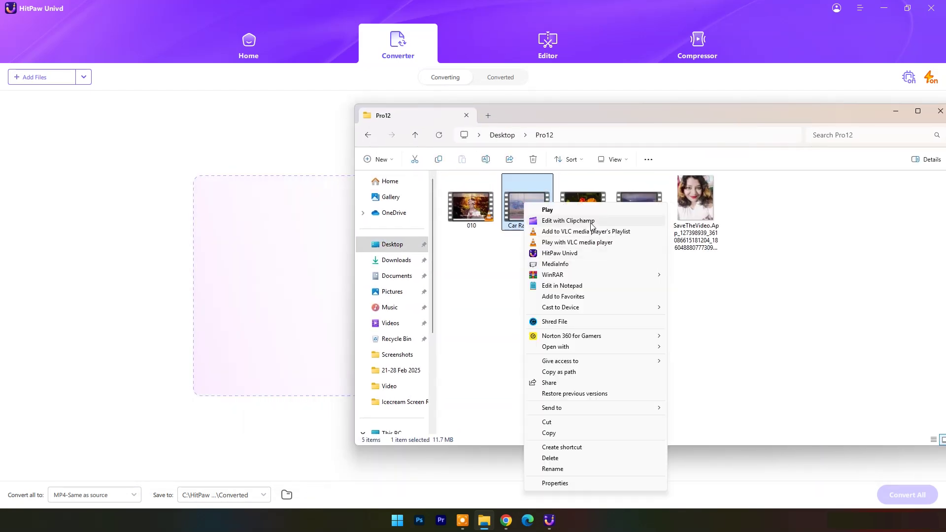
{"action": "left_click", "coordinate": [557, 254]}
{"action": "left_click_drag", "start_coordinate": [457, 348], "coordinate": [491, 349]}
{"action": "scroll", "coordinate": [482, 348], "scroll_direction": "down", "scroll_amount": 4}
{"action": "scroll", "coordinate": [481, 348], "scroll_direction": "up", "scroll_amount": 4}
{"action": "scroll", "coordinate": [481, 348], "scroll_direction": "down", "scroll_amount": 1}
{"action": "left_click", "coordinate": [592, 118]}
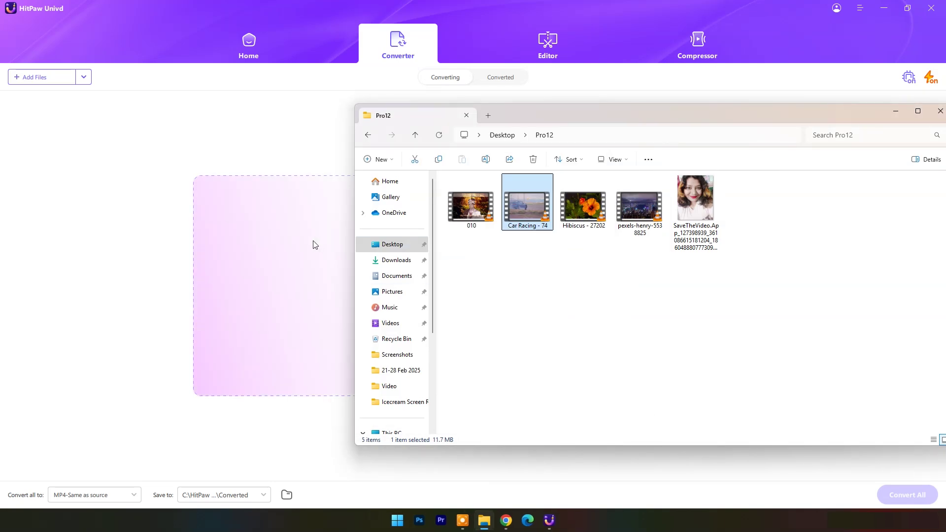
{"action": "left_click_drag", "start_coordinate": [530, 212], "coordinate": [302, 259]}
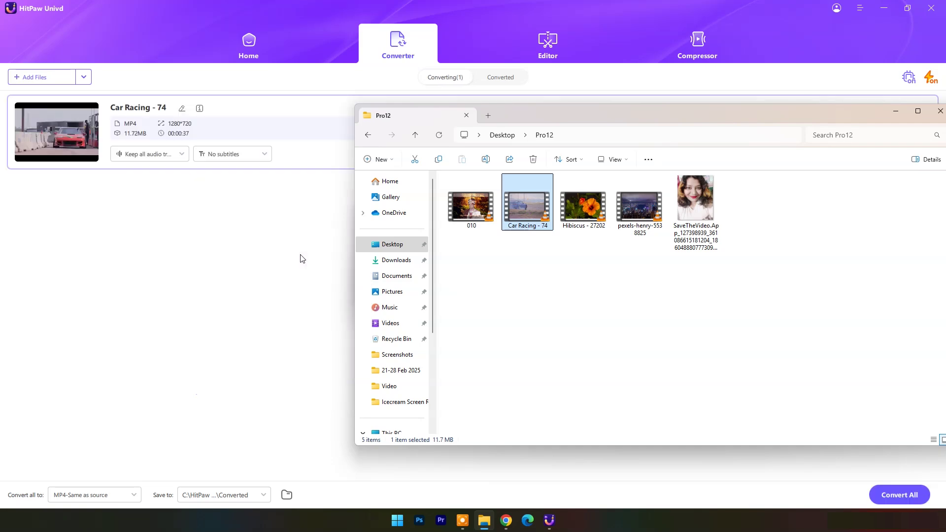
{"action": "left_click", "coordinate": [894, 111]}
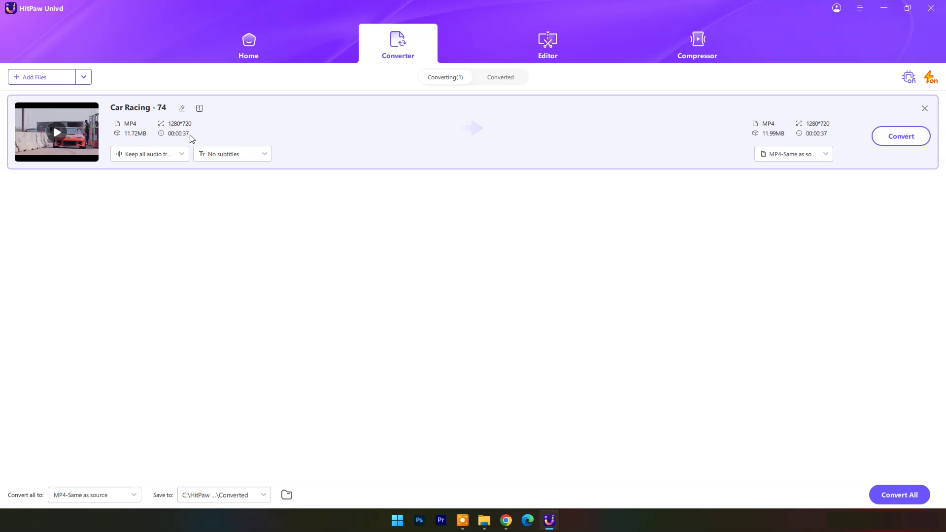
{"action": "left_click", "coordinate": [182, 155]}
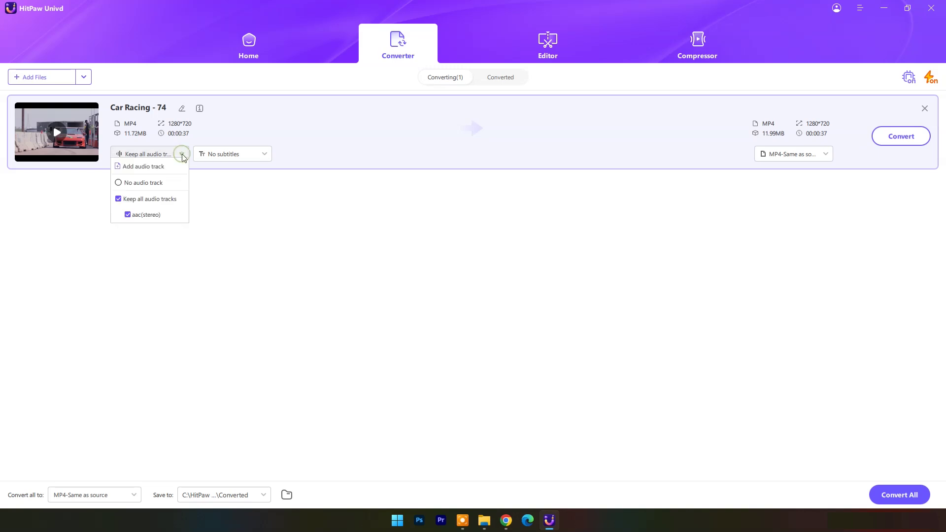
{"action": "left_click", "coordinate": [221, 192]}
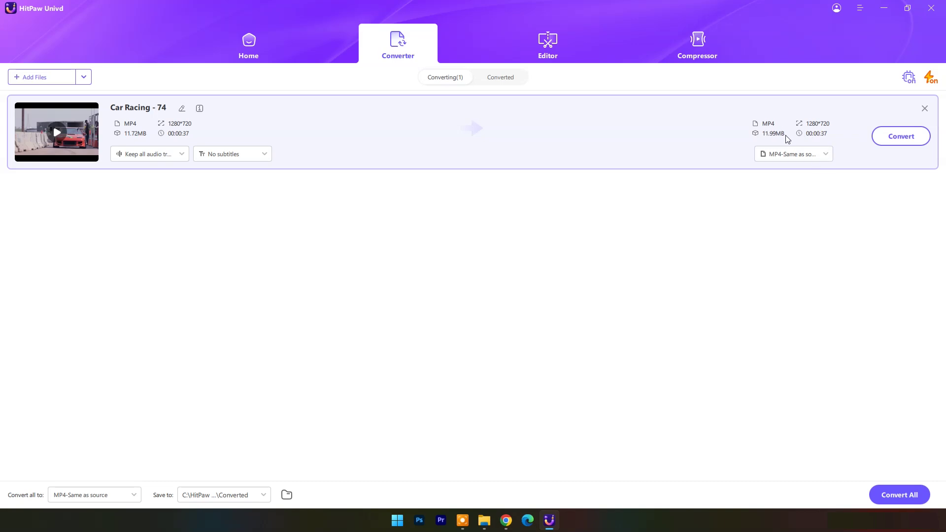
Browse the output format list's MOV, M4V, AVI, ProRes and HEVC_MP4 video presets
{"action": "left_click", "coordinate": [827, 155]}
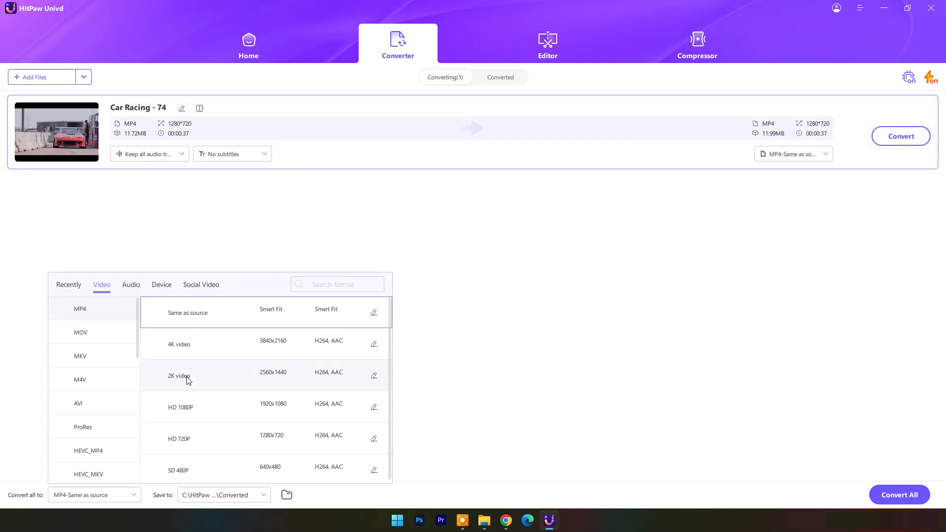
{"action": "scroll", "coordinate": [216, 344], "scroll_direction": "down", "scroll_amount": 1}
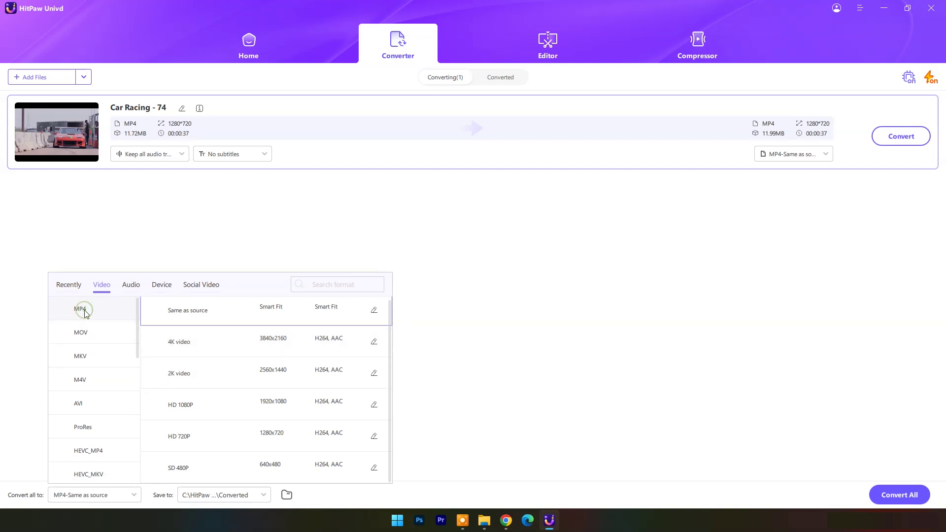
{"action": "left_click", "coordinate": [81, 334]}
{"action": "left_click", "coordinate": [79, 380]}
{"action": "left_click", "coordinate": [82, 404]}
{"action": "left_click", "coordinate": [82, 428]}
{"action": "left_click", "coordinate": [84, 453]}
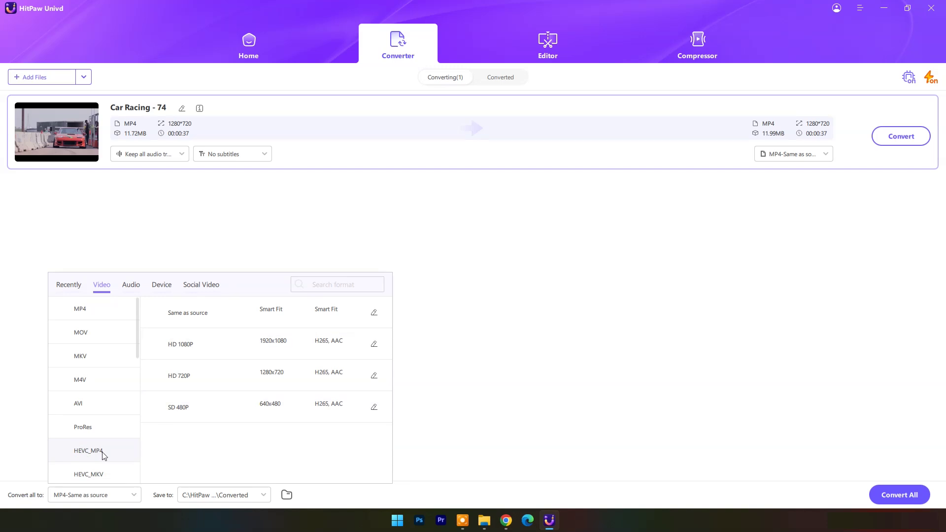
{"action": "scroll", "coordinate": [123, 434], "scroll_direction": "down", "scroll_amount": 5}
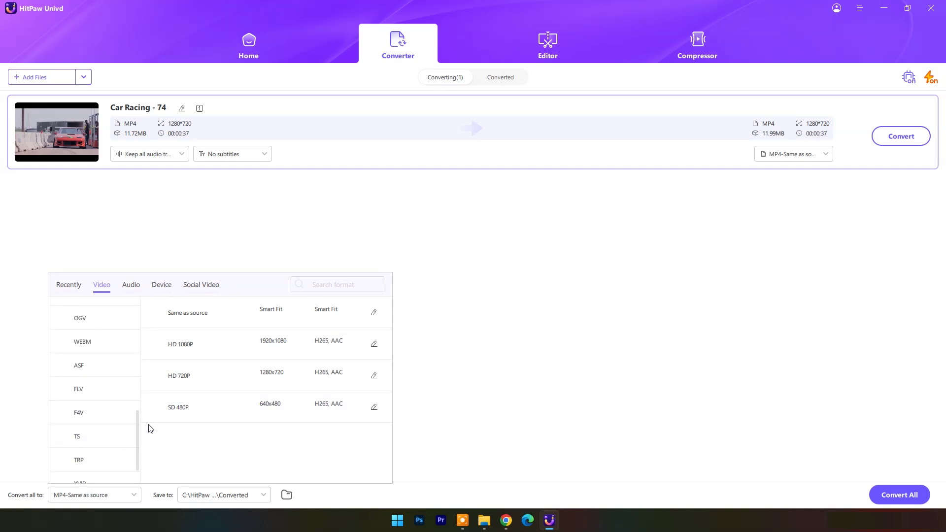
{"action": "scroll", "coordinate": [134, 399], "scroll_direction": "down", "scroll_amount": 2}
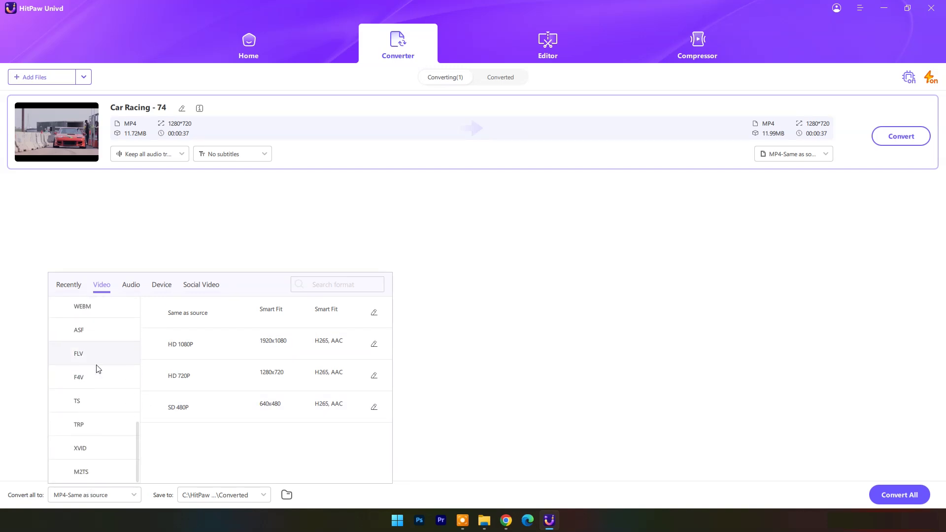
{"action": "scroll", "coordinate": [99, 367], "scroll_direction": "up", "scroll_amount": 10}
Look through the Audio, Device and Social Video presets, then choose Video > MP4 4K video
{"action": "left_click", "coordinate": [132, 286]}
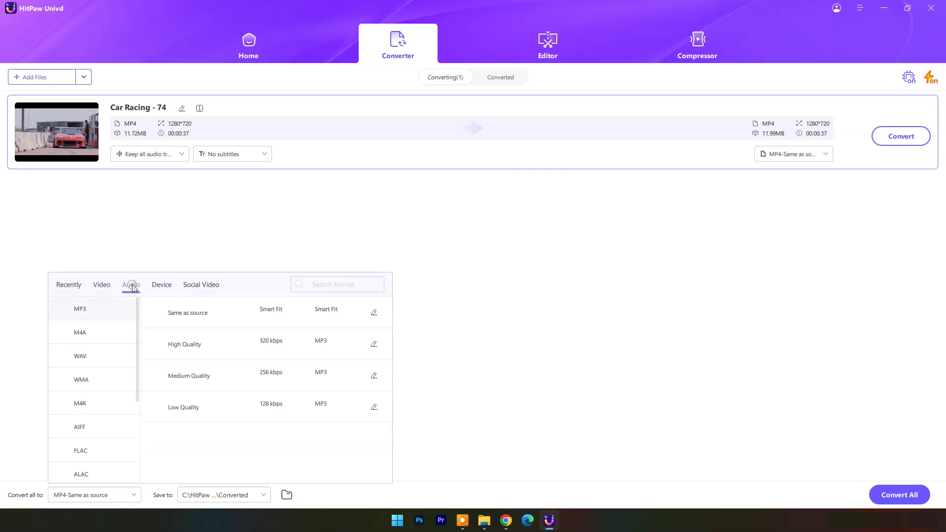
{"action": "scroll", "coordinate": [87, 374], "scroll_direction": "down", "scroll_amount": 3}
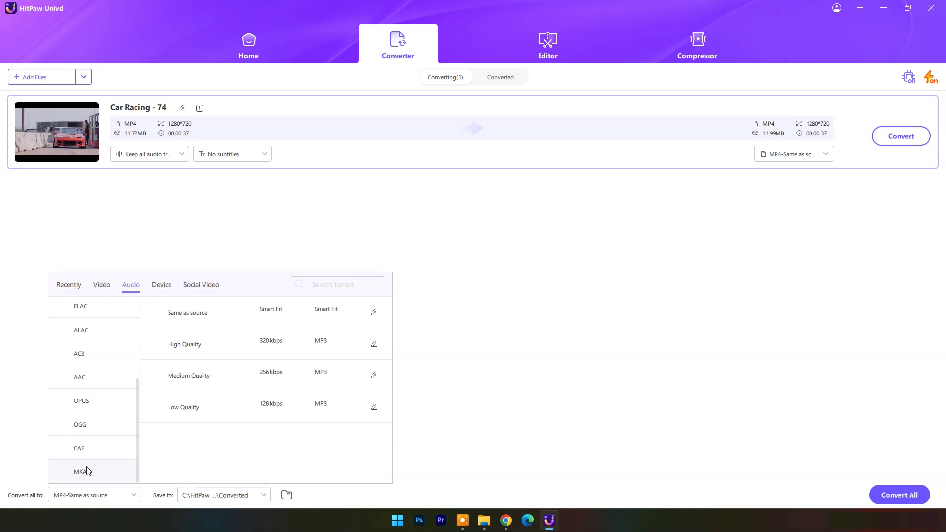
{"action": "left_click_drag", "start_coordinate": [138, 406], "coordinate": [138, 318]}
{"action": "left_click", "coordinate": [163, 286]}
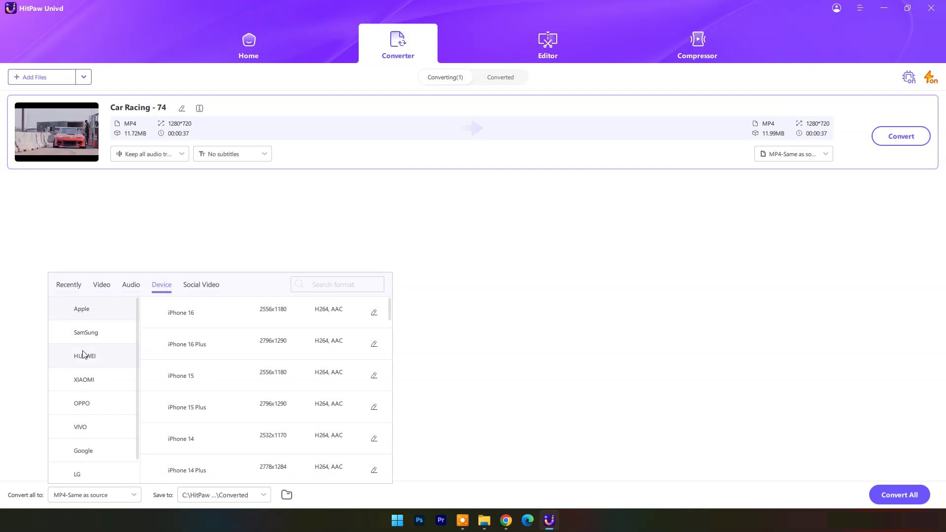
{"action": "scroll", "coordinate": [93, 399], "scroll_direction": "down", "scroll_amount": 1}
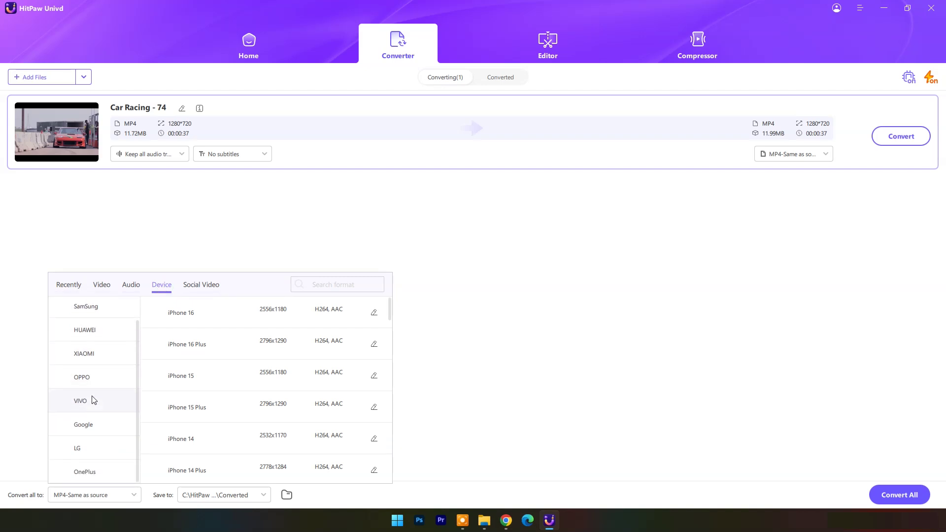
{"action": "left_click", "coordinate": [190, 290]}
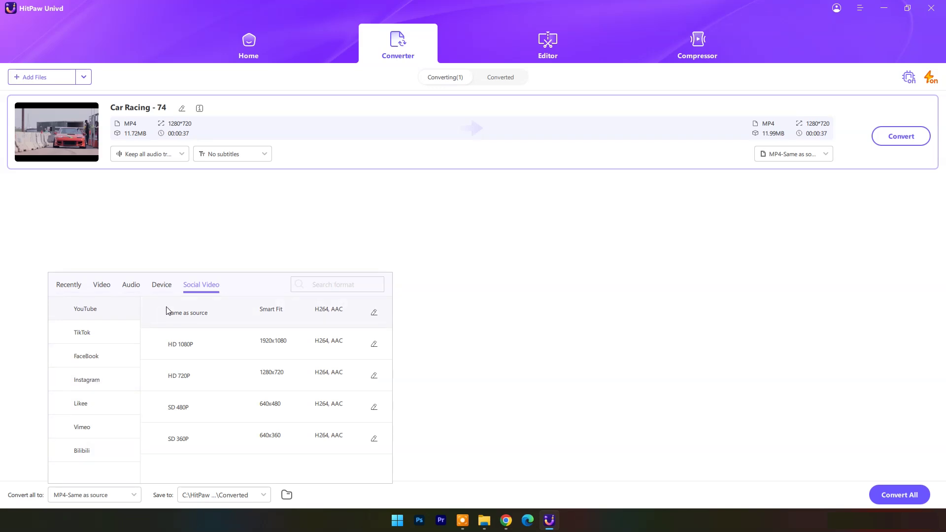
{"action": "left_click", "coordinate": [101, 285]}
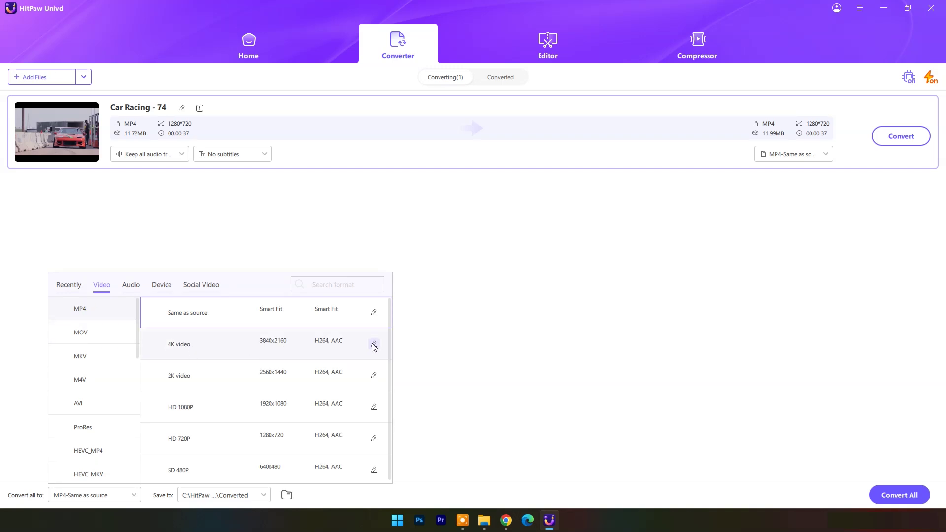
{"action": "left_click", "coordinate": [262, 341]}
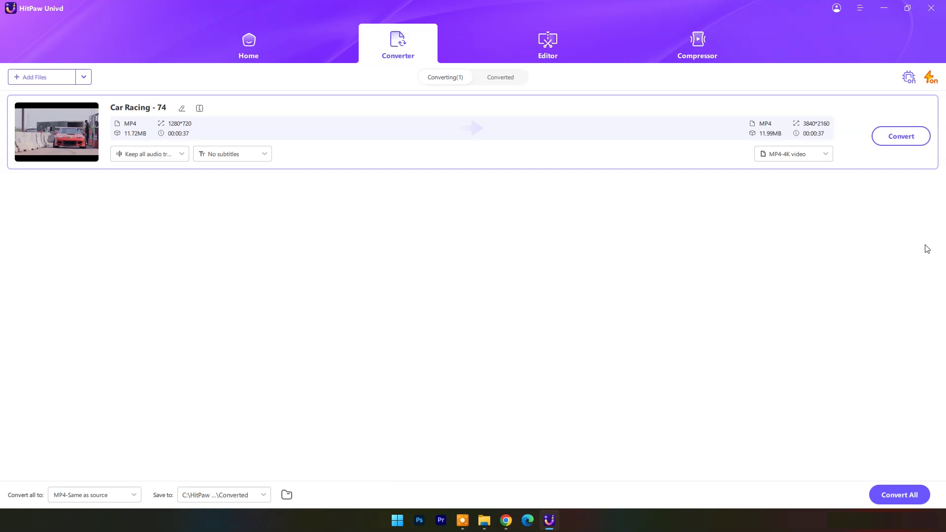
Convert Car Racing - 74 to a 3840×2160 MP4 and show the Converted list
{"action": "left_click", "coordinate": [897, 141]}
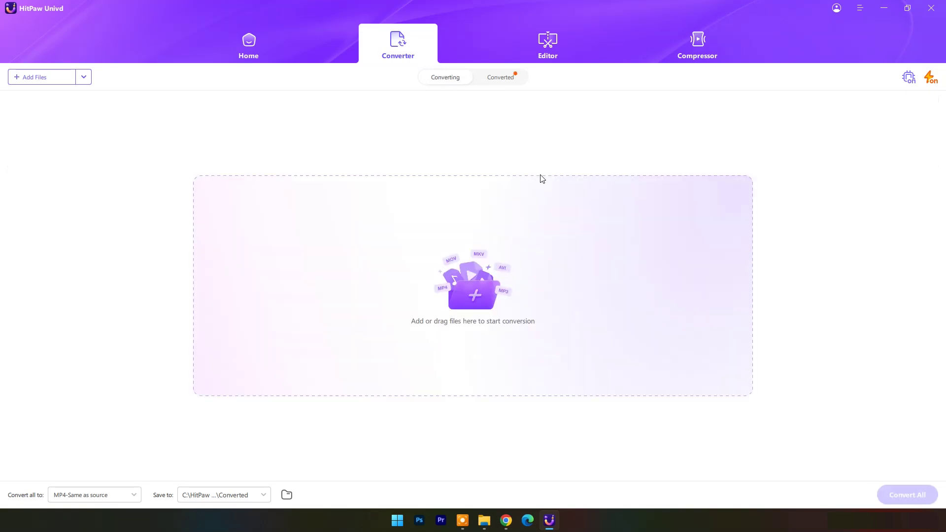
{"action": "left_click", "coordinate": [502, 79]}
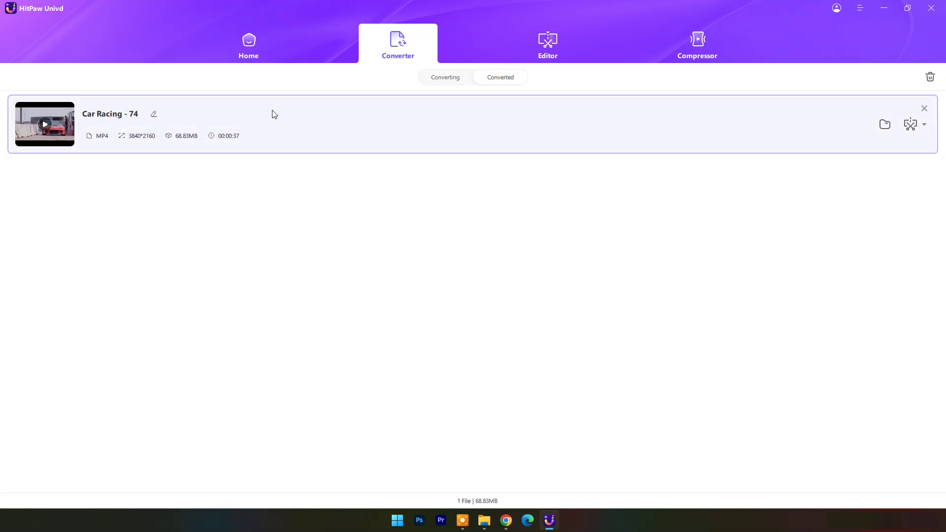
Open the Converted output folder with the 68.8 MB Car Racing - 74 file in File Explorer
{"action": "left_click", "coordinate": [885, 127]}
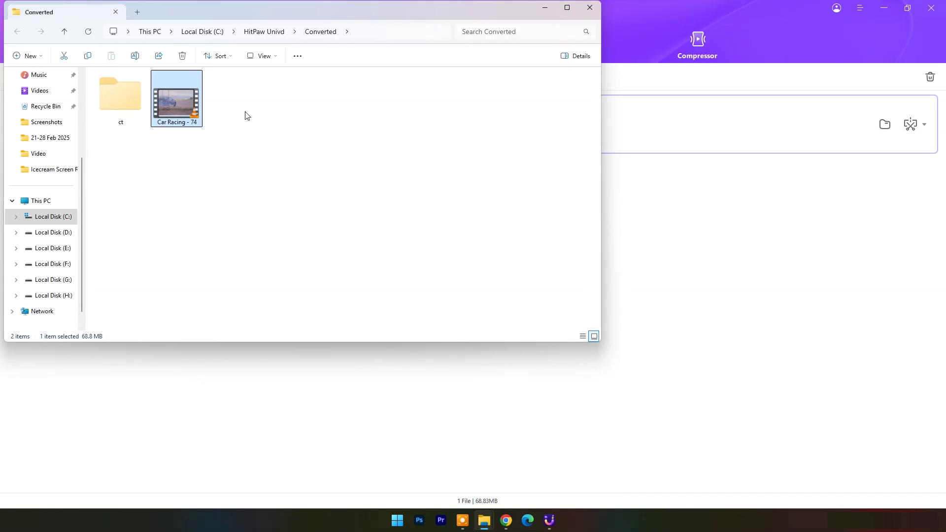
{"action": "left_click_drag", "start_coordinate": [219, 19], "coordinate": [311, 71]}
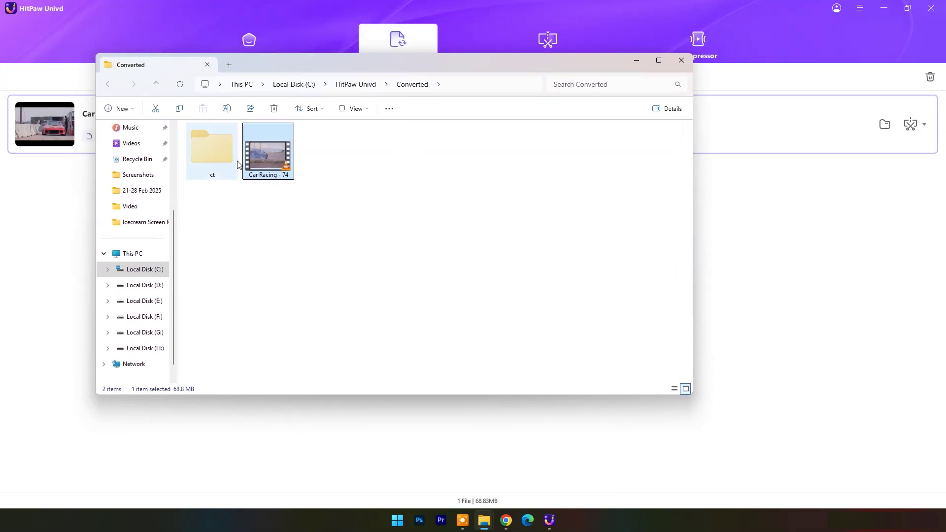
{"action": "right_click", "coordinate": [284, 163]}
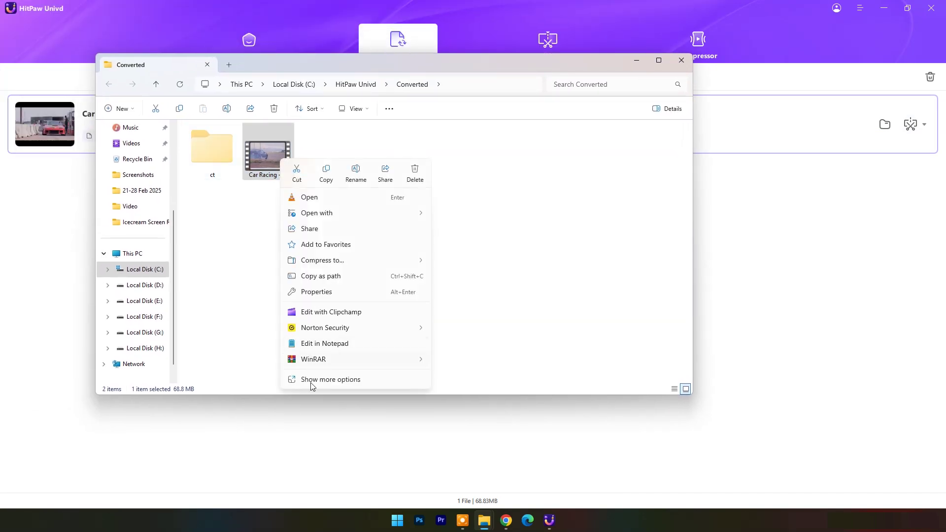
{"action": "left_click", "coordinate": [327, 376]}
{"action": "left_click", "coordinate": [308, 213]}
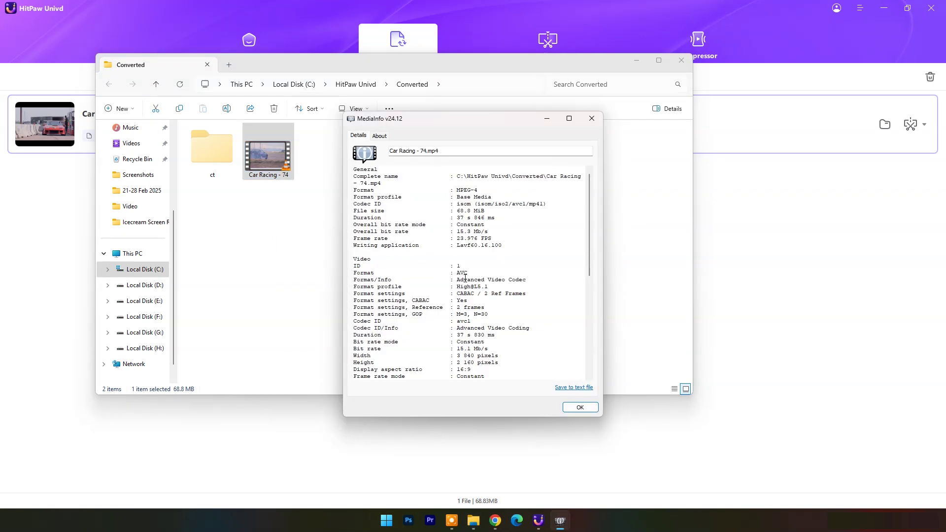
{"action": "scroll", "coordinate": [464, 278], "scroll_direction": "down", "scroll_amount": 2}
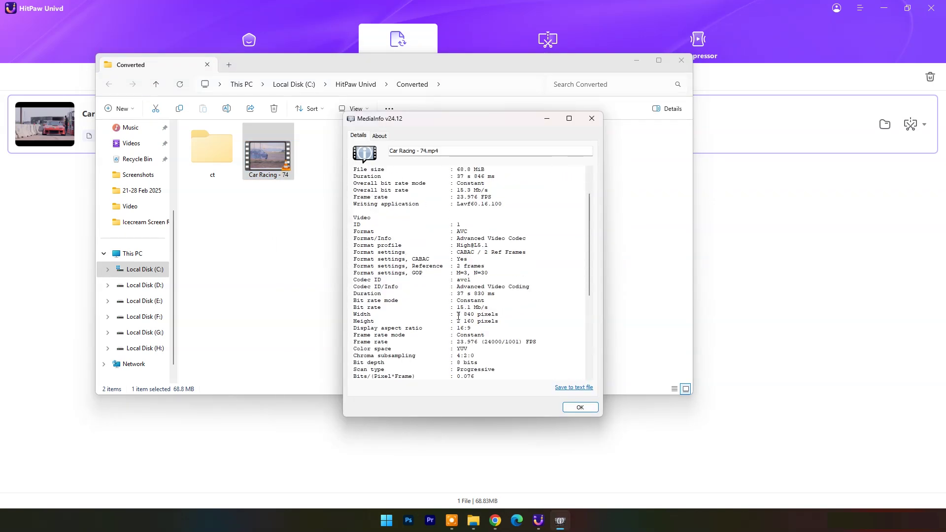
{"action": "mouse_move", "coordinate": [508, 321]}
{"action": "left_mouse_down"}
{"action": "mouse_move", "coordinate": [454, 320]}
{"action": "mouse_move", "coordinate": [462, 307]}
{"action": "mouse_move", "coordinate": [496, 309]}
{"action": "left_mouse_up"}
{"action": "scroll", "coordinate": [486, 293], "scroll_direction": "down", "scroll_amount": 8}
{"action": "scroll", "coordinate": [561, 175], "scroll_direction": "up", "scroll_amount": 10}
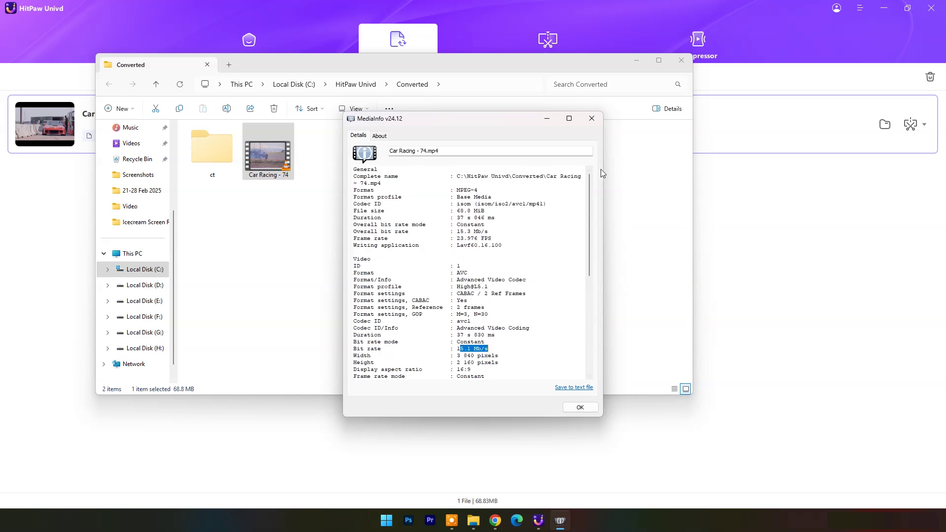
{"action": "left_click", "coordinate": [582, 122]}
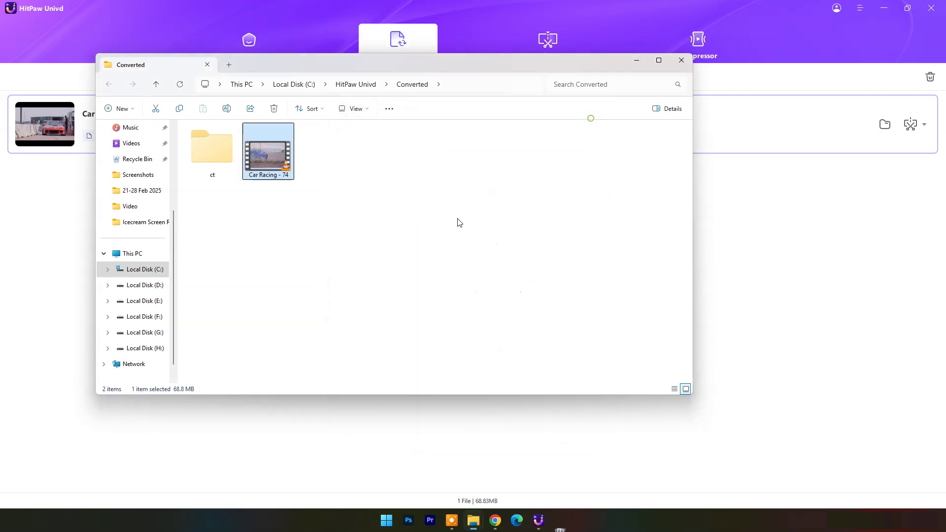
Play the 4K Car Racing - 74 in VLC, quit VLC, and close the folder window
{"action": "double_click", "coordinate": [275, 163]}
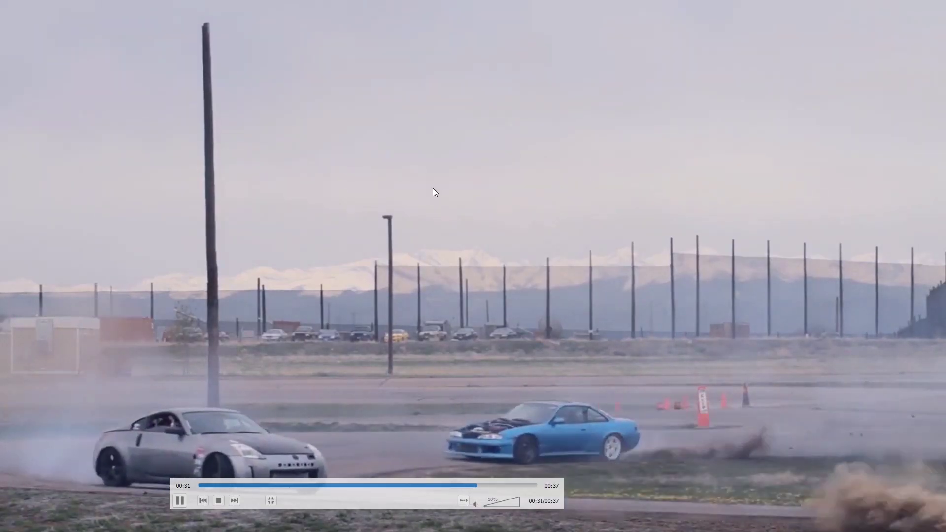
{"action": "right_click", "coordinate": [433, 188]}
{"action": "left_click", "coordinate": [454, 339]}
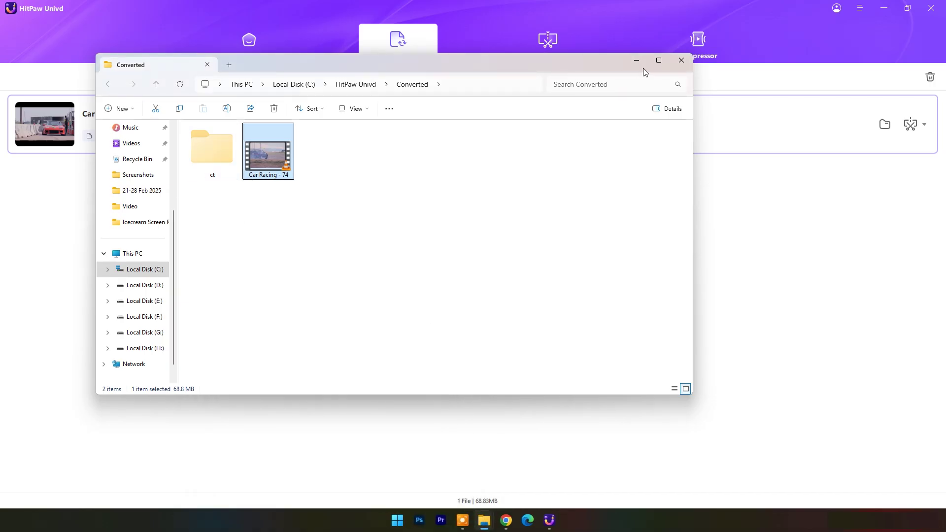
{"action": "left_click", "coordinate": [682, 61]}
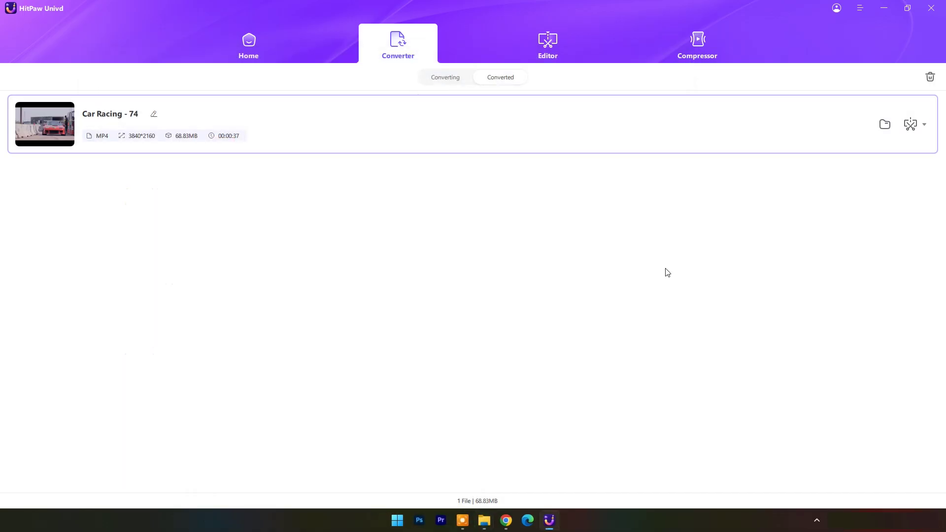
Pass through the Editor tab to the Compressor page and reopen File Explorer on Pro12
{"action": "left_click", "coordinate": [542, 43]}
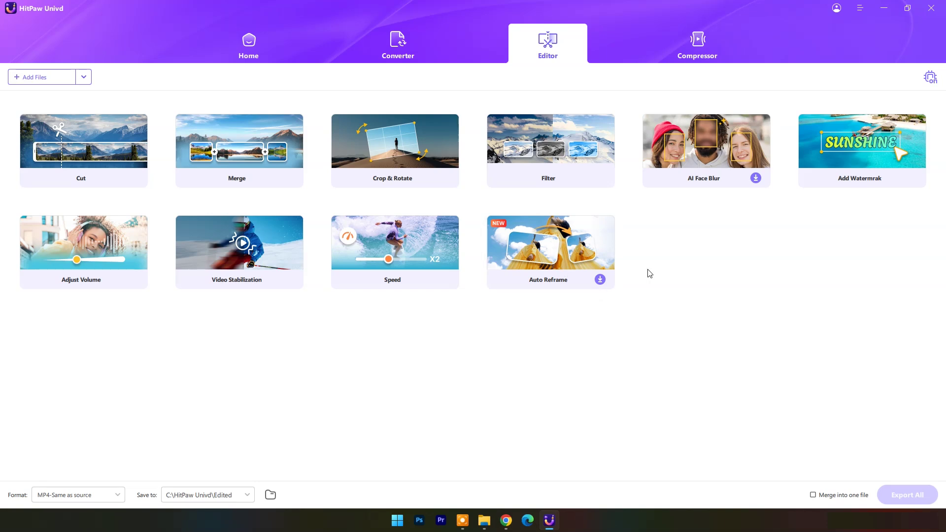
{"action": "left_click", "coordinate": [683, 45]}
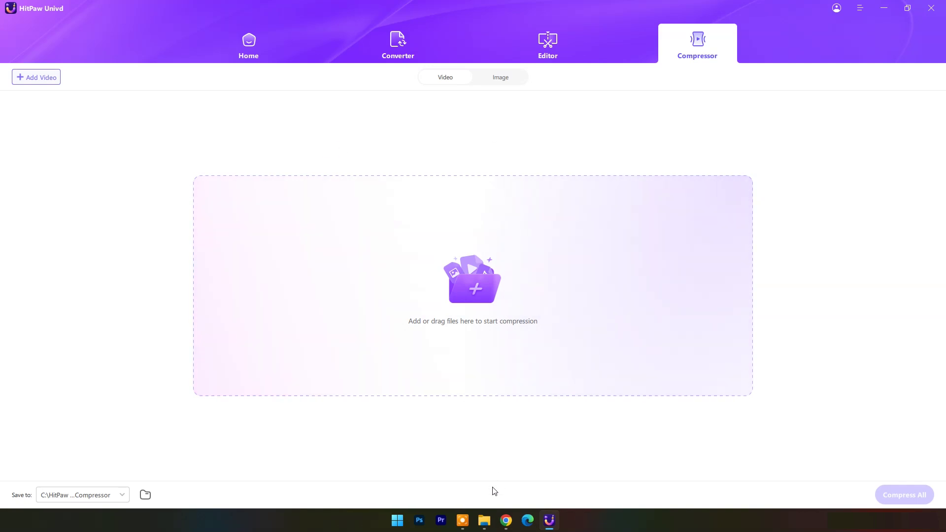
{"action": "left_click", "coordinate": [484, 520]}
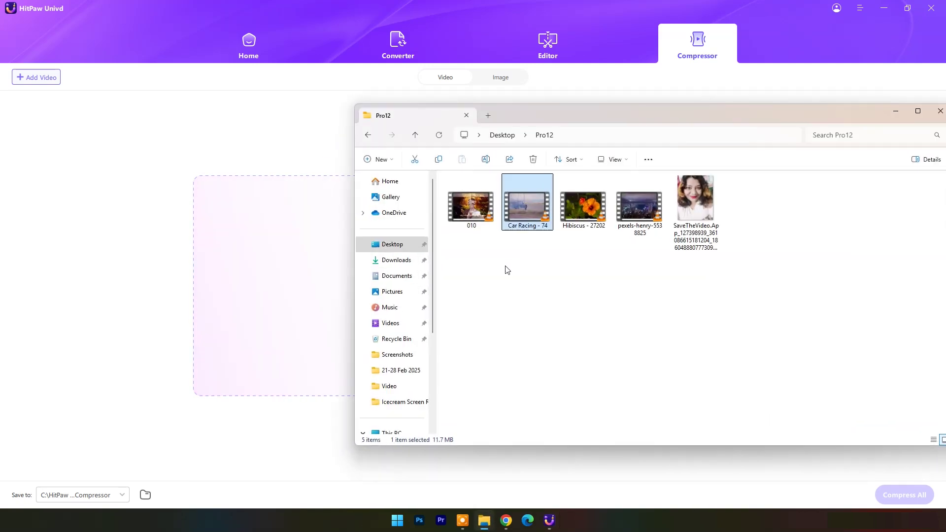
Preview the 010 video fullscreen in VLC, skipping ahead to about 02:49
{"action": "left_click", "coordinate": [474, 210]}
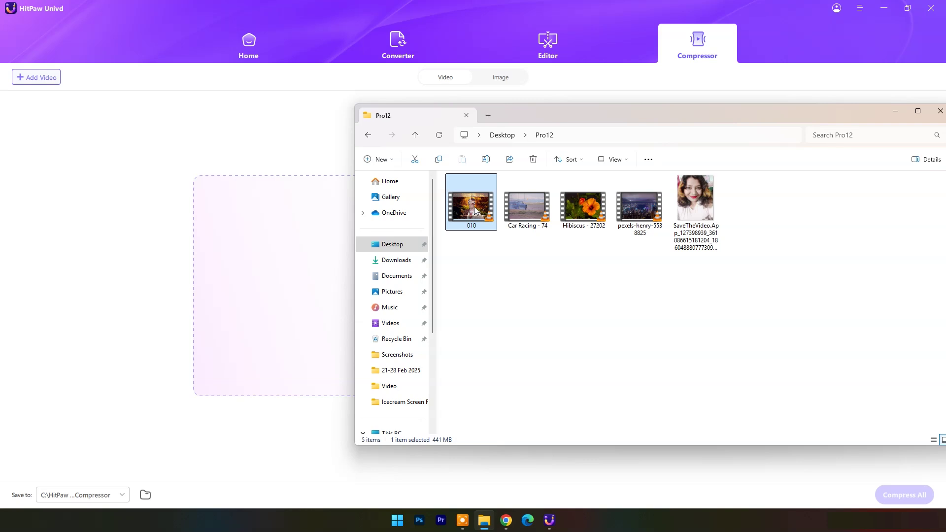
{"action": "double_click", "coordinate": [474, 210]}
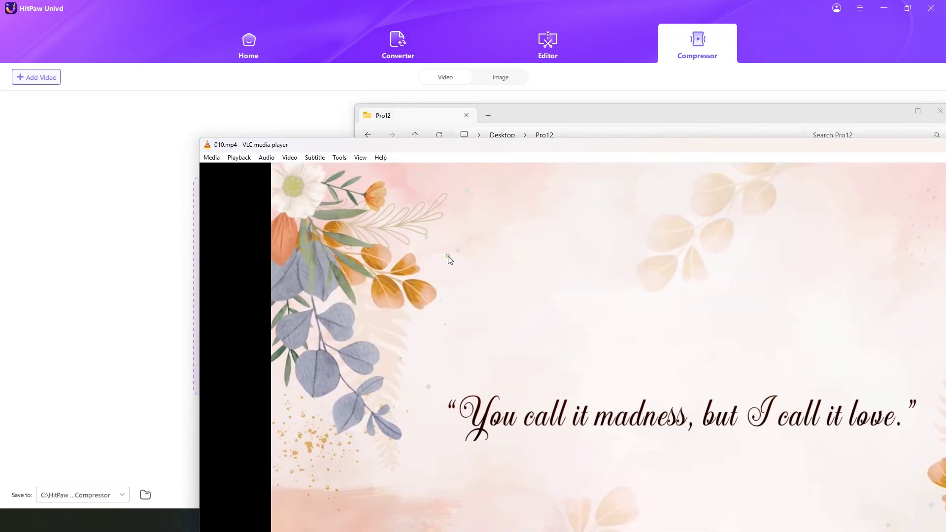
{"action": "double_click", "coordinate": [449, 259]}
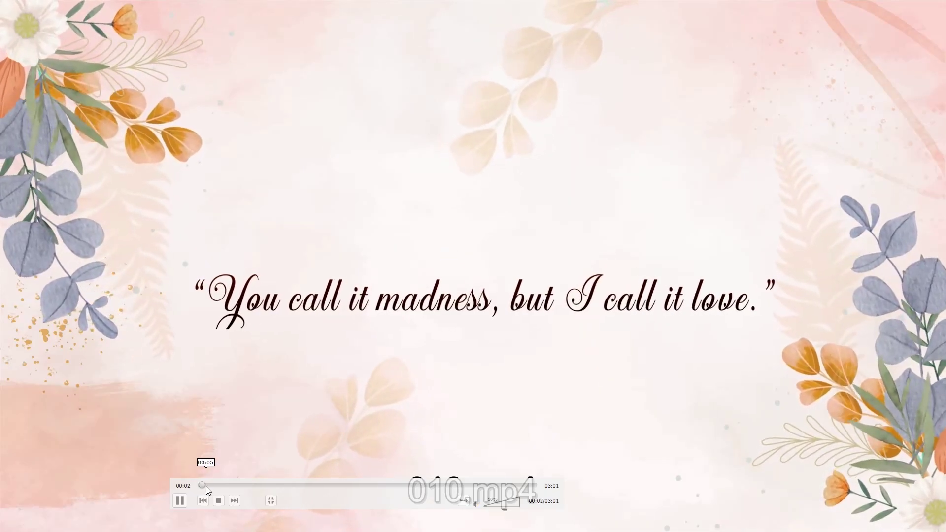
{"action": "left_click_drag", "start_coordinate": [206, 486], "coordinate": [518, 490]}
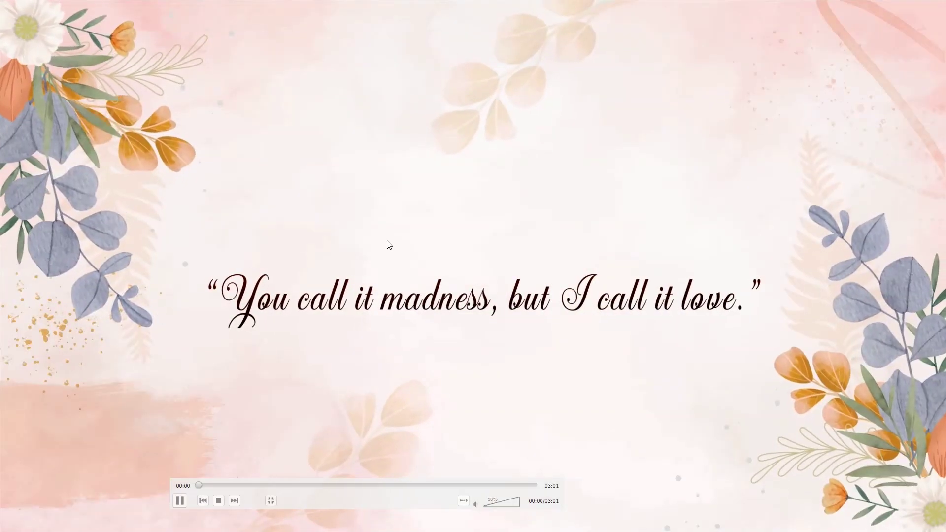
Quit VLC and drag 010 into the Compressor at the 80% level
{"action": "right_click", "coordinate": [387, 244]}
{"action": "left_click", "coordinate": [406, 395]}
{"action": "left_click_drag", "start_coordinate": [467, 205], "coordinate": [292, 252]}
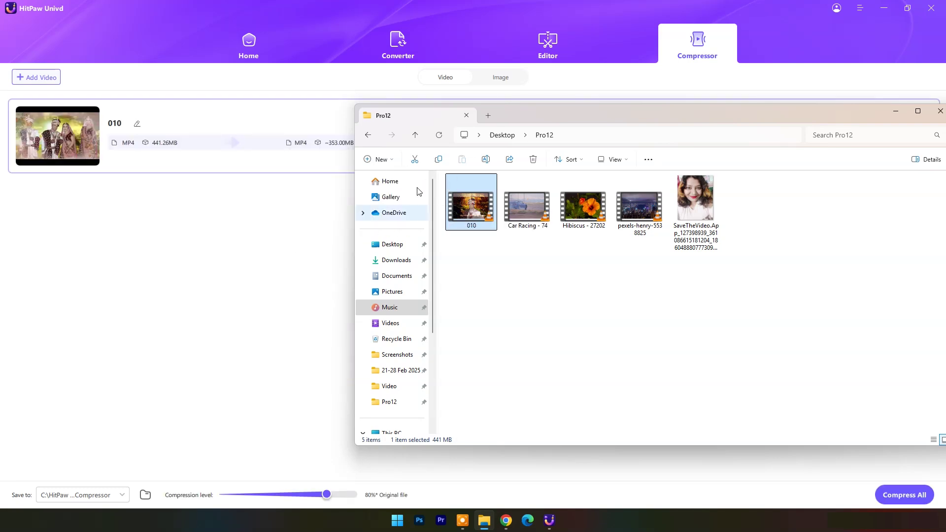
Return to the Compressor and compress the 010 video at 80%
{"action": "left_click", "coordinate": [132, 167]}
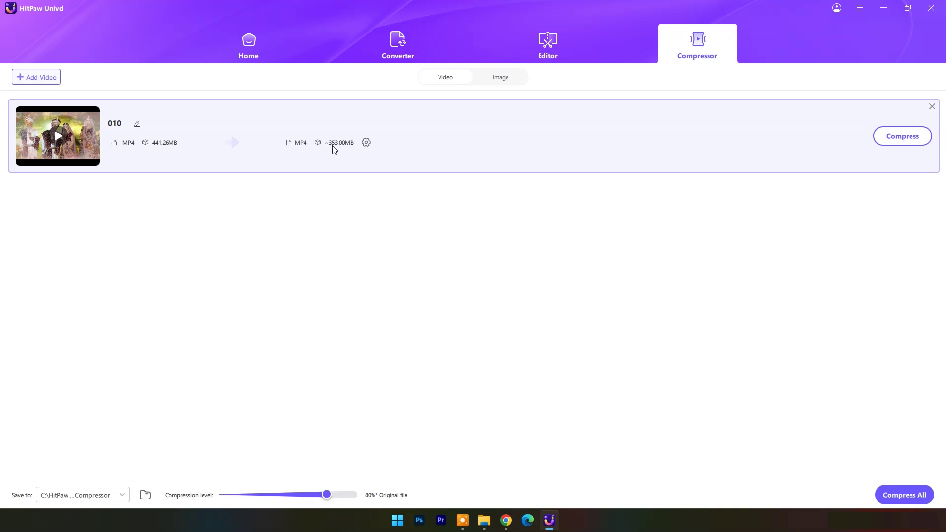
{"action": "left_click", "coordinate": [896, 140]}
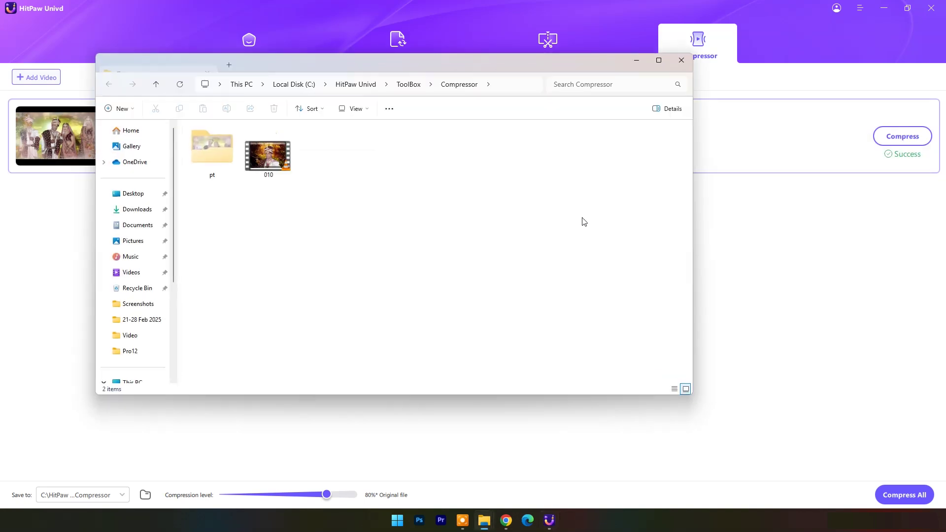
Review the compressed 010 file's video and audio details in its Properties
{"action": "left_click", "coordinate": [270, 160]}
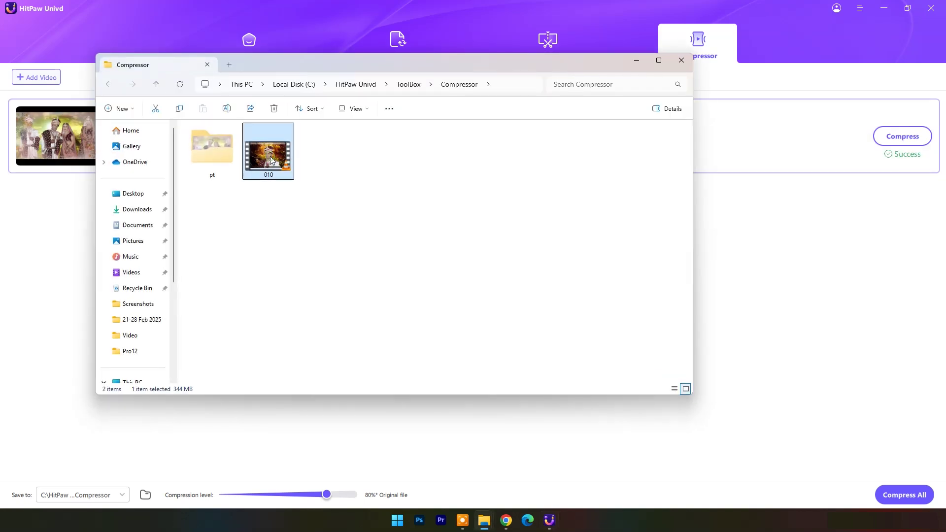
{"action": "right_click", "coordinate": [266, 155]}
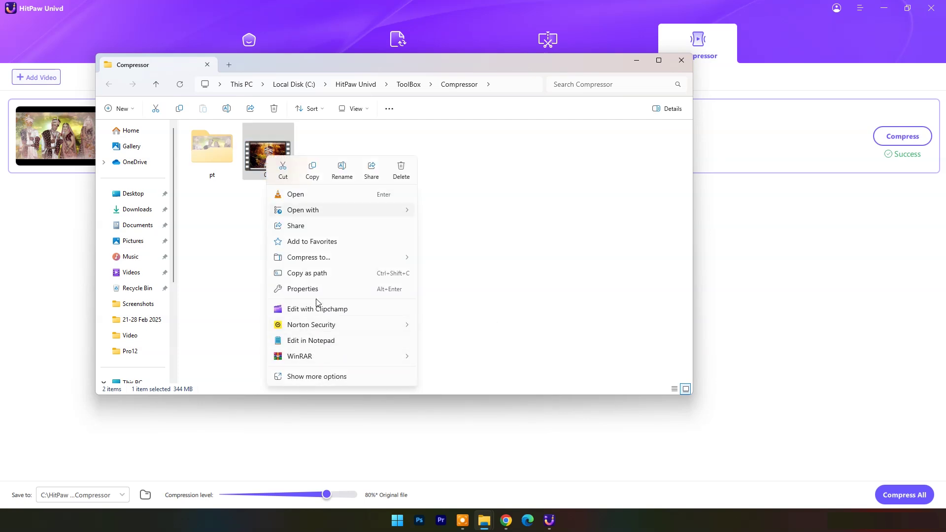
{"action": "left_click", "coordinate": [303, 289]}
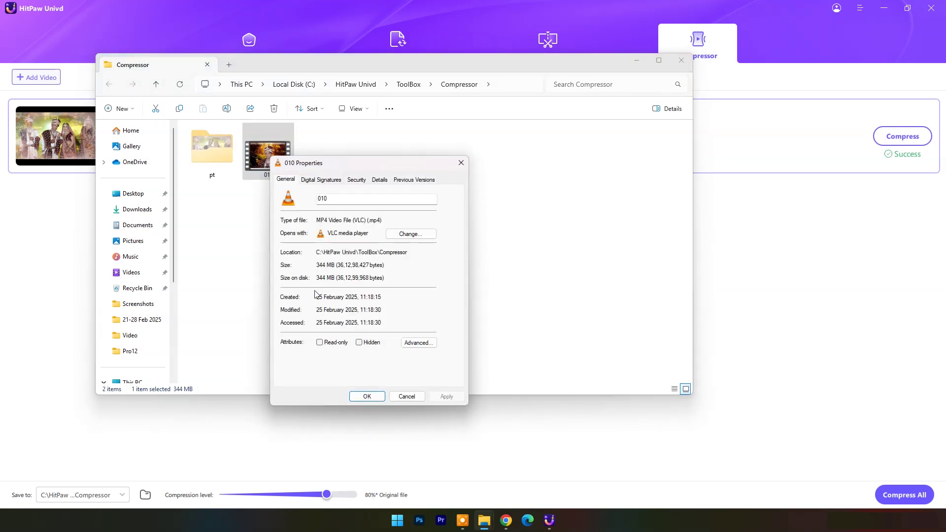
{"action": "left_click", "coordinate": [379, 180]}
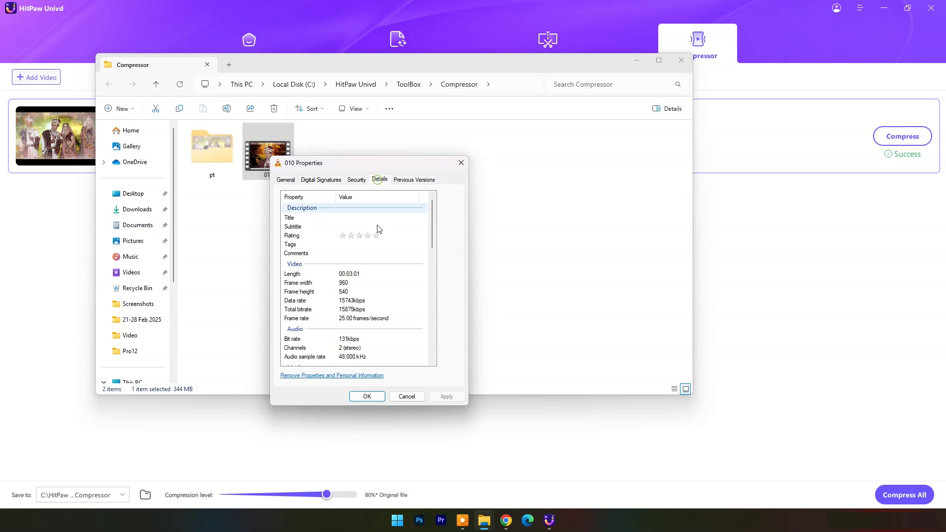
{"action": "scroll", "coordinate": [378, 290], "scroll_direction": "down", "scroll_amount": 2}
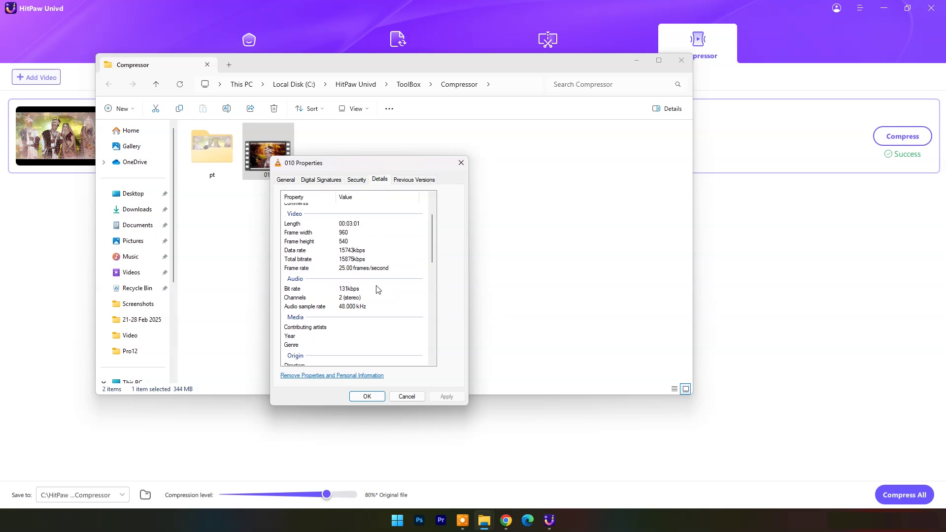
{"action": "left_click", "coordinate": [461, 163]}
Play the compressed 010 in VLC up to about 02:37, then close VLC and the folder
{"action": "key", "text": "Return"}
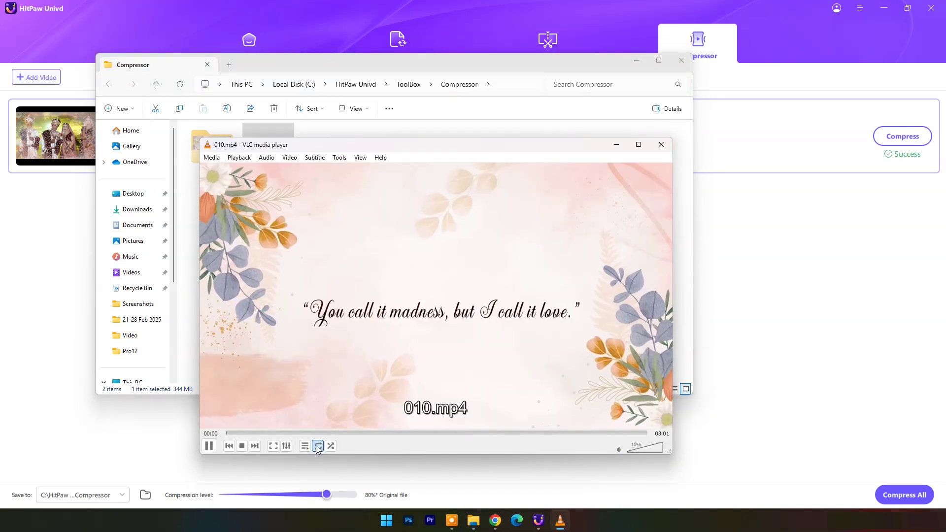
{"action": "left_click", "coordinate": [236, 431]}
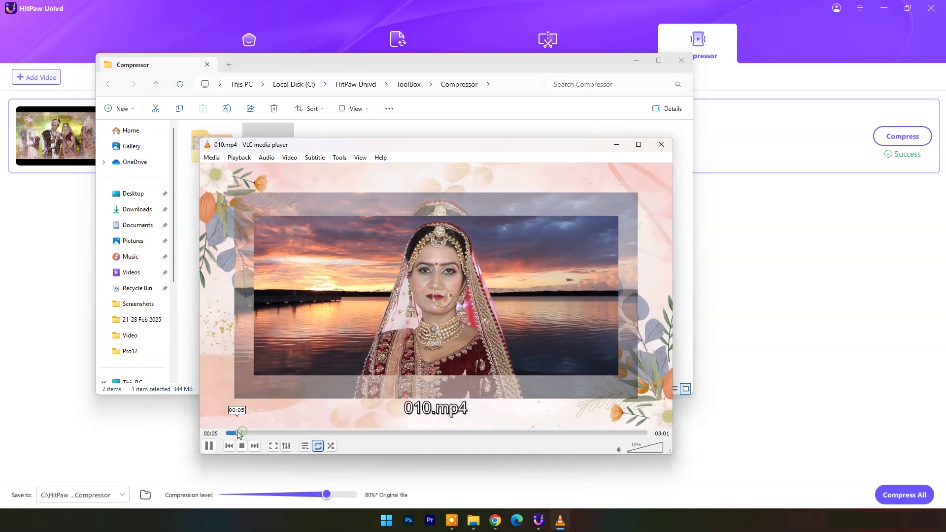
{"action": "left_click_drag", "start_coordinate": [230, 431], "coordinate": [648, 432]}
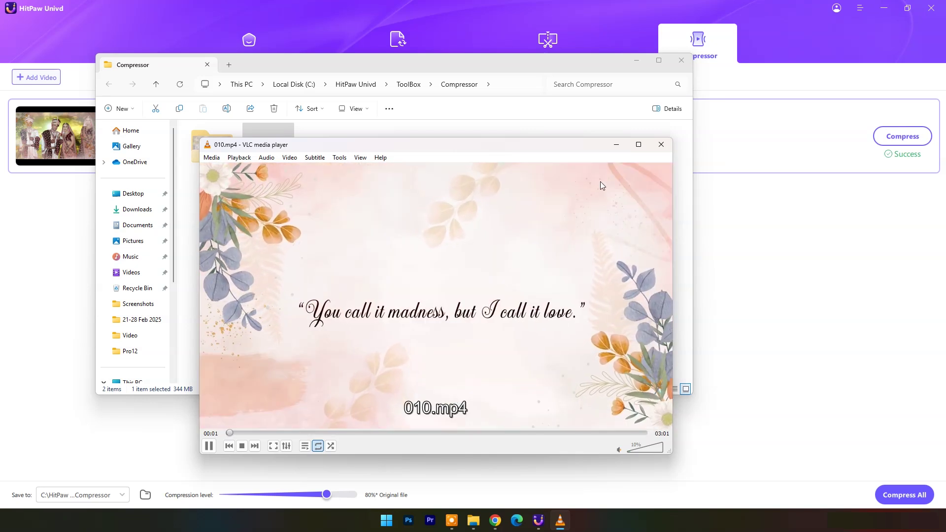
{"action": "left_click", "coordinate": [661, 145]}
{"action": "left_click", "coordinate": [680, 62]}
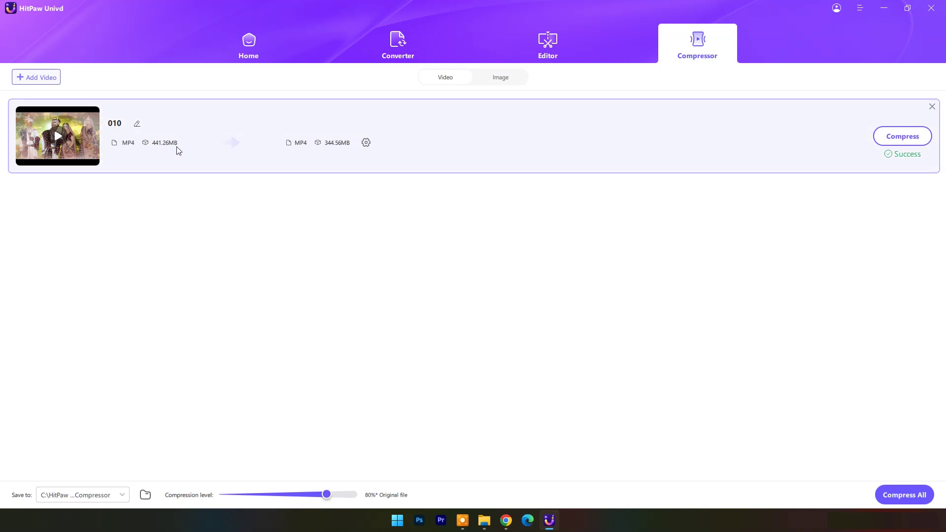
Lower the compression level to 25% and compress 010 again
{"action": "left_click_drag", "start_coordinate": [327, 494], "coordinate": [278, 495]}
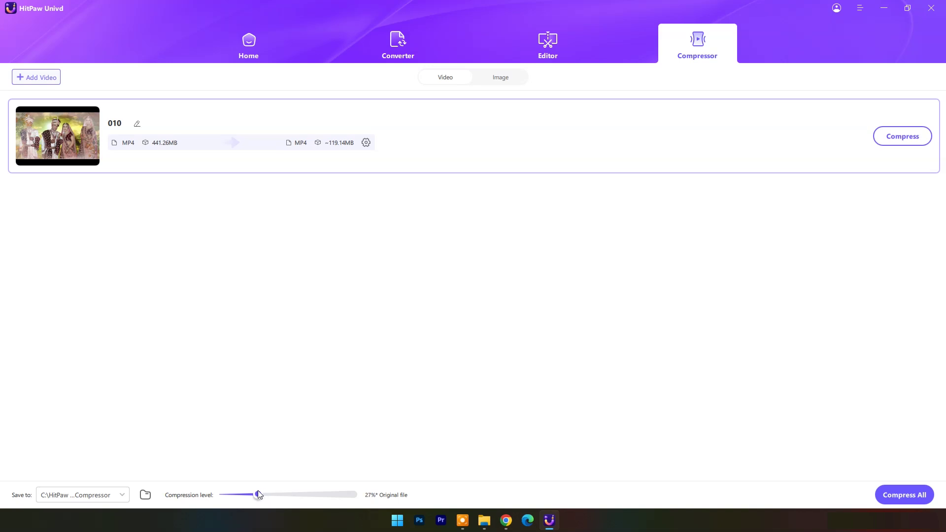
{"action": "left_click", "coordinate": [897, 497]}
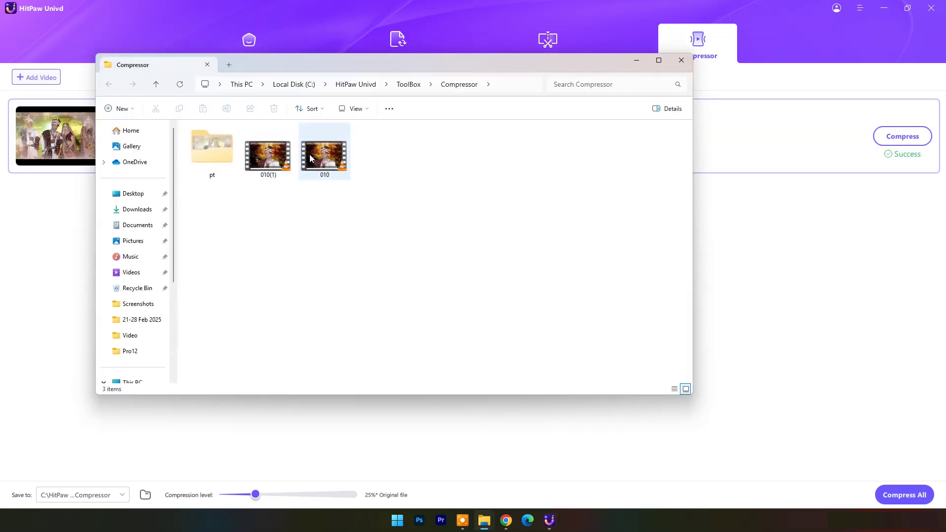
Inspect the 010(1) file's technical info in MediaInfo
{"action": "left_click", "coordinate": [273, 168]}
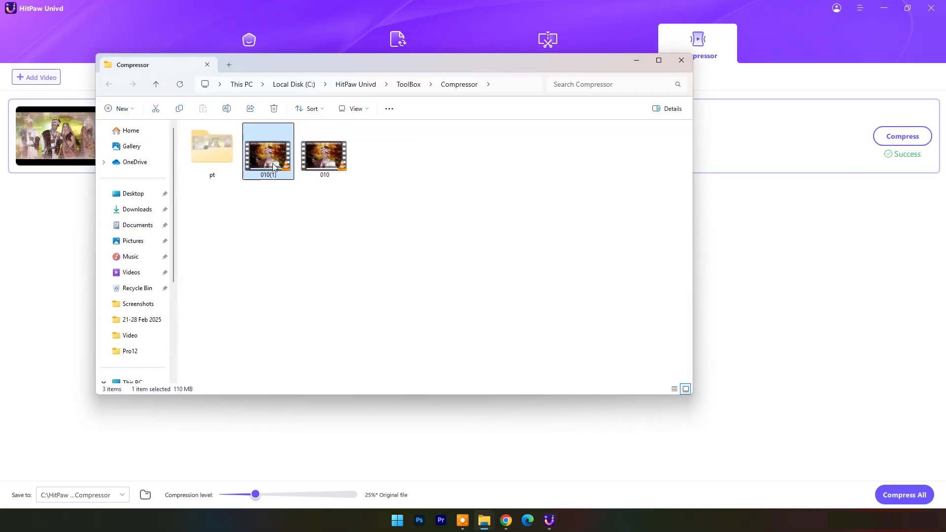
{"action": "right_click", "coordinate": [274, 164]}
{"action": "left_click", "coordinate": [379, 382]}
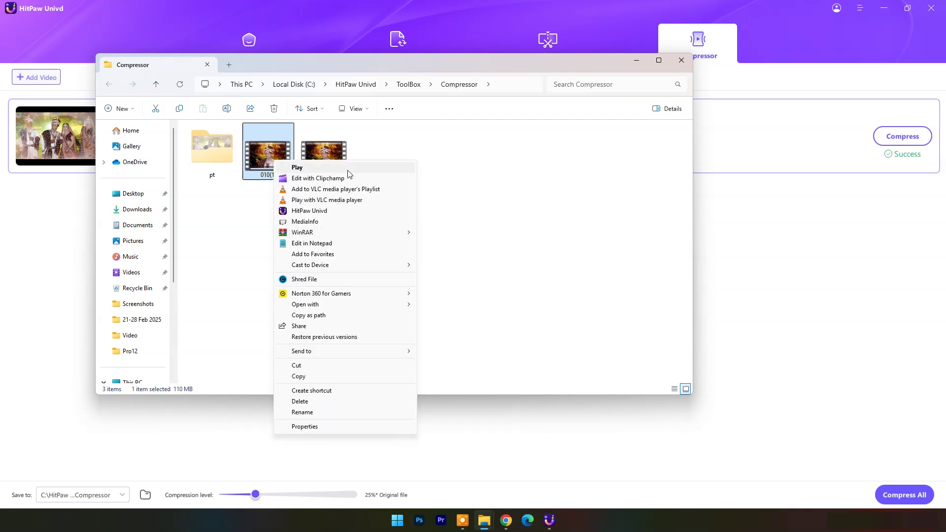
{"action": "left_click", "coordinate": [345, 223]}
{"action": "scroll", "coordinate": [493, 237], "scroll_direction": "down", "scroll_amount": 15}
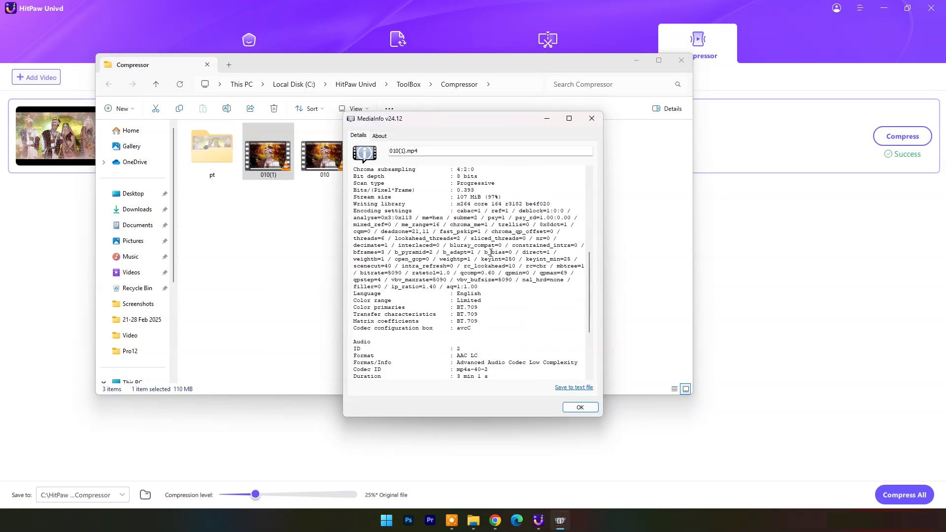
{"action": "left_click", "coordinate": [591, 119]}
Play 010(1) in VLC, skipping to 00:13, 00:41 and 02:57, then return to HitPaw
{"action": "double_click", "coordinate": [262, 157]}
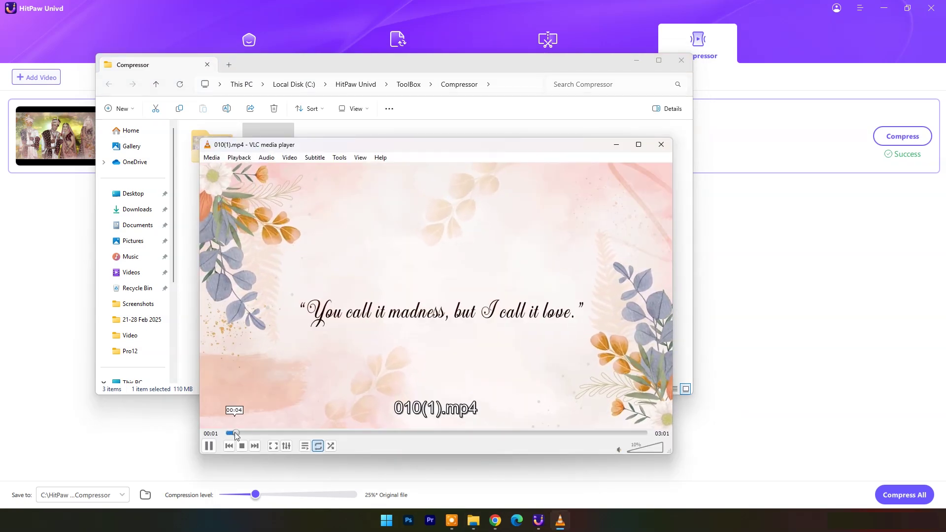
{"action": "left_click_drag", "start_coordinate": [234, 433], "coordinate": [321, 432]}
{"action": "left_click", "coordinate": [444, 438]}
{"action": "left_click_drag", "start_coordinate": [523, 433], "coordinate": [645, 434]}
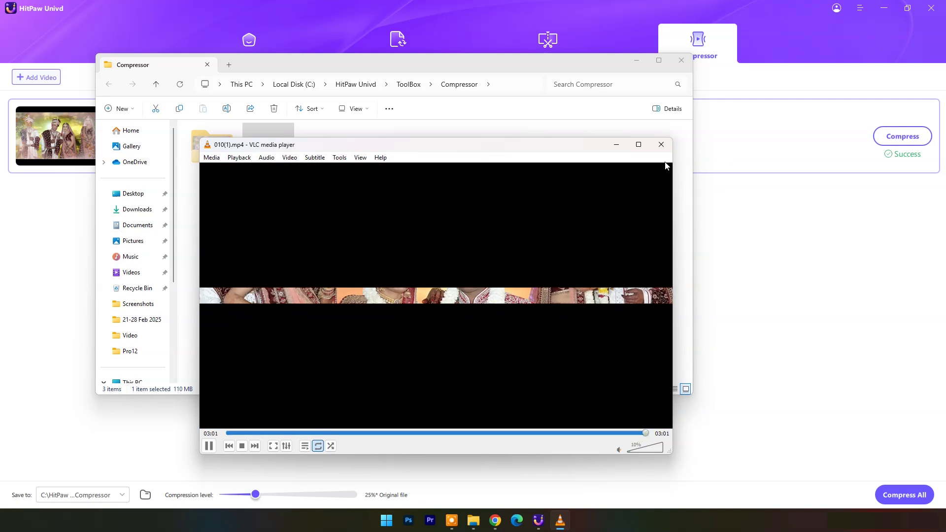
{"action": "left_click", "coordinate": [661, 144]}
{"action": "left_click", "coordinate": [268, 51]}
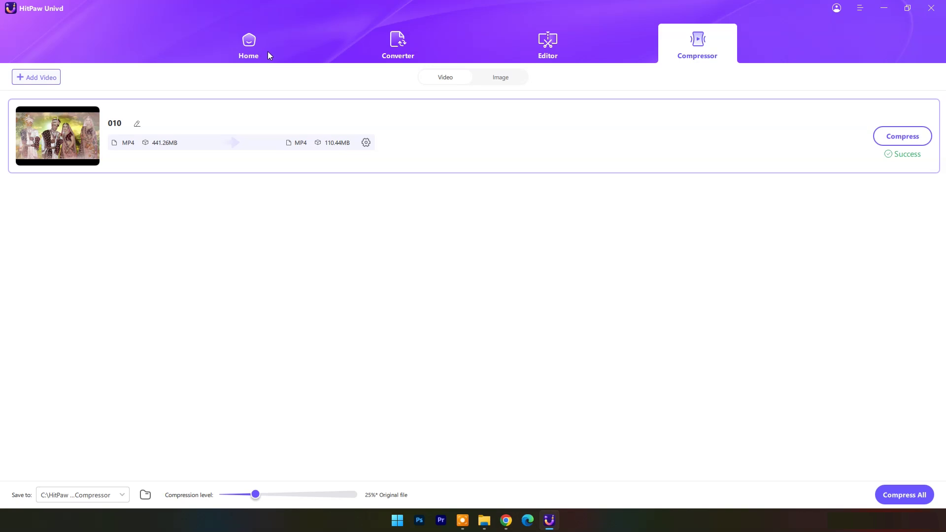
Open the AI Art Generator from Home and select its entire default prompt
{"action": "left_click", "coordinate": [260, 48]}
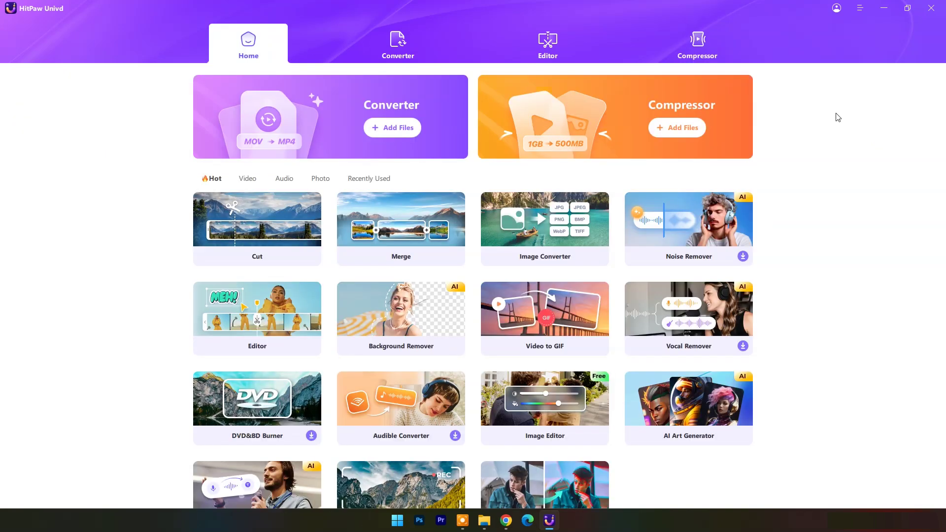
{"action": "scroll", "coordinate": [670, 405], "scroll_direction": "down", "scroll_amount": 1}
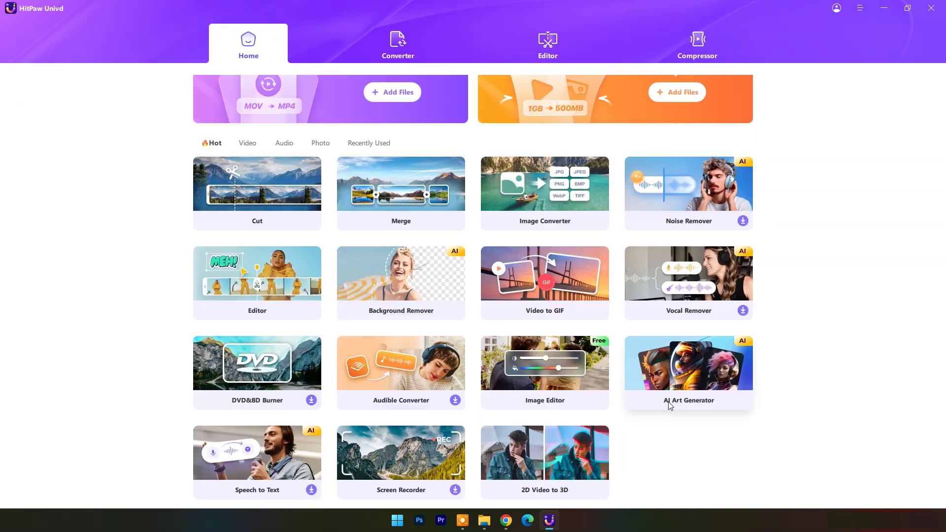
{"action": "left_click", "coordinate": [670, 405]}
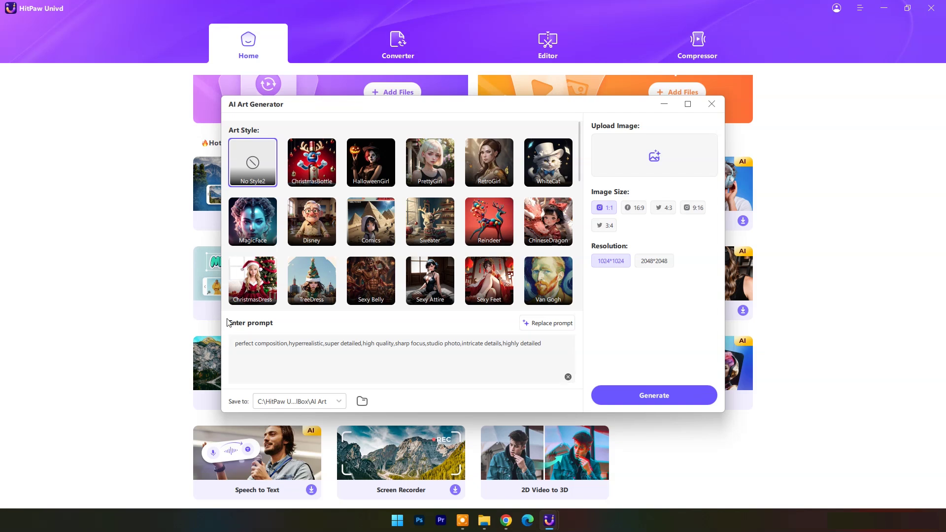
{"action": "left_click", "coordinate": [271, 357]}
{"action": "key", "text": "ctrl+a"}
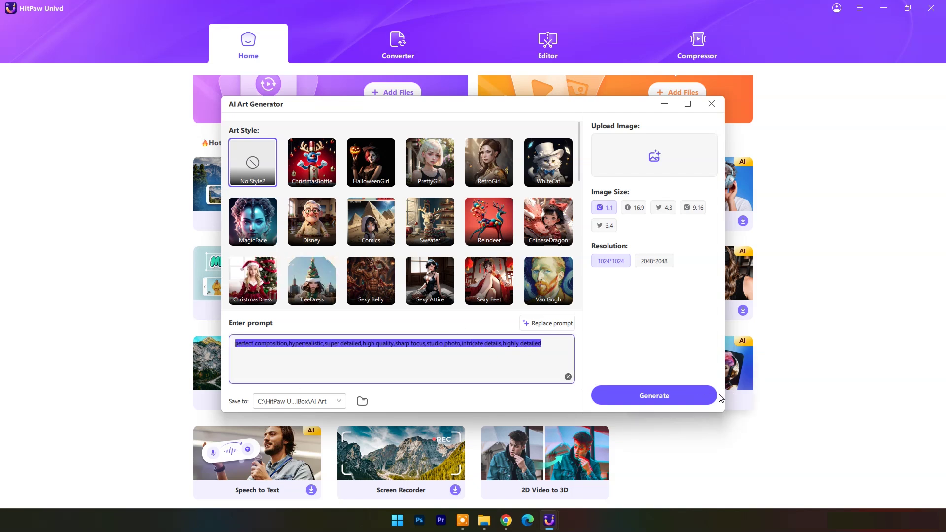
Upload the portrait image from the Pro12 folder
{"action": "left_click", "coordinate": [624, 176]}
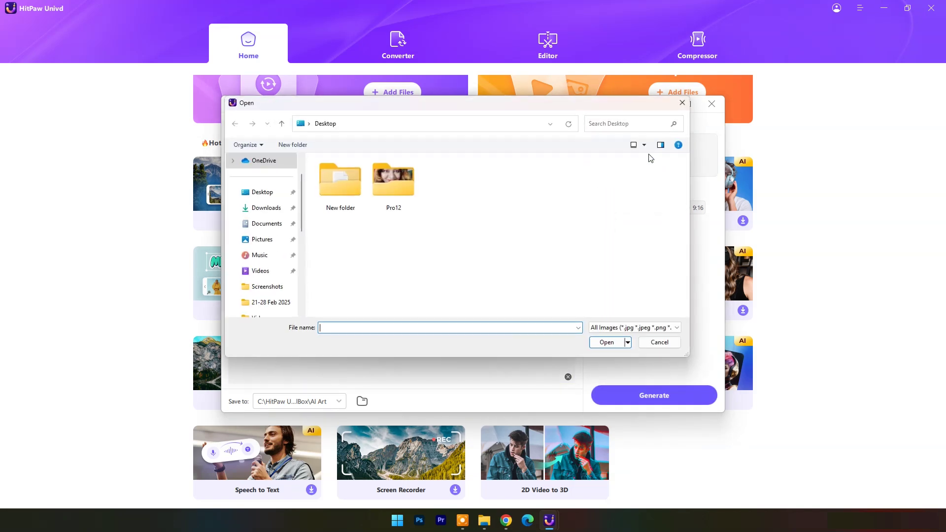
{"action": "double_click", "coordinate": [394, 179]}
{"action": "left_click", "coordinate": [353, 222]}
{"action": "left_click", "coordinate": [605, 341]}
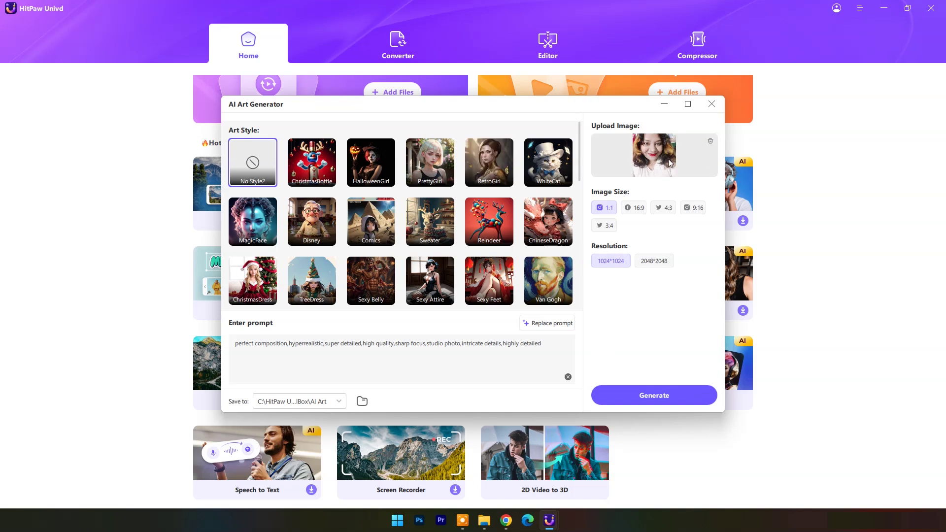
Generate Comics-style portraits at 9:16, 1536*2560, and enlarge the second result
{"action": "left_click", "coordinate": [696, 209]}
{"action": "left_click", "coordinate": [664, 264]}
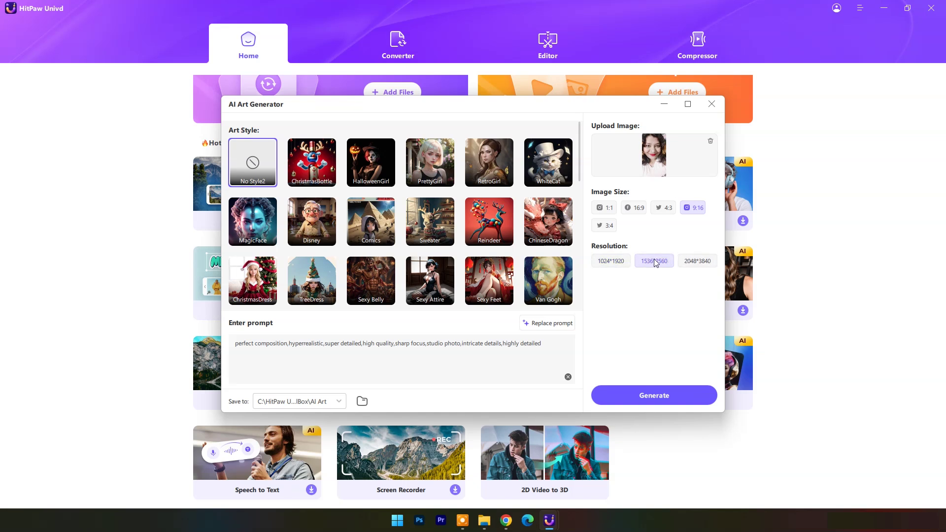
{"action": "left_click", "coordinate": [374, 226]}
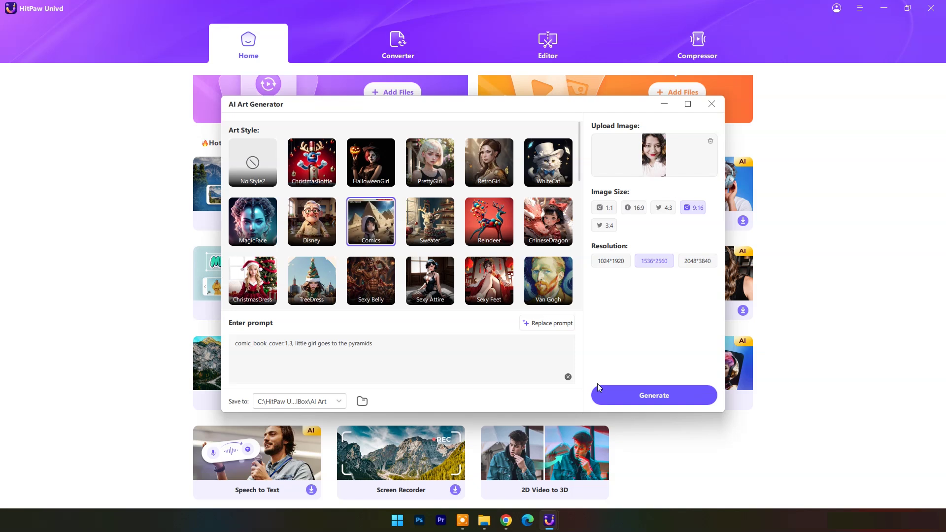
{"action": "left_click", "coordinate": [660, 395]}
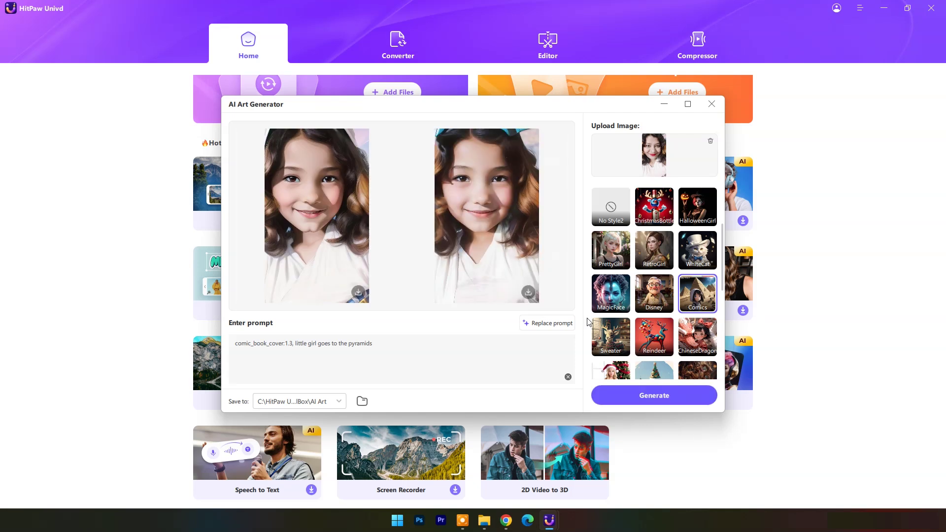
{"action": "left_click", "coordinate": [484, 210]}
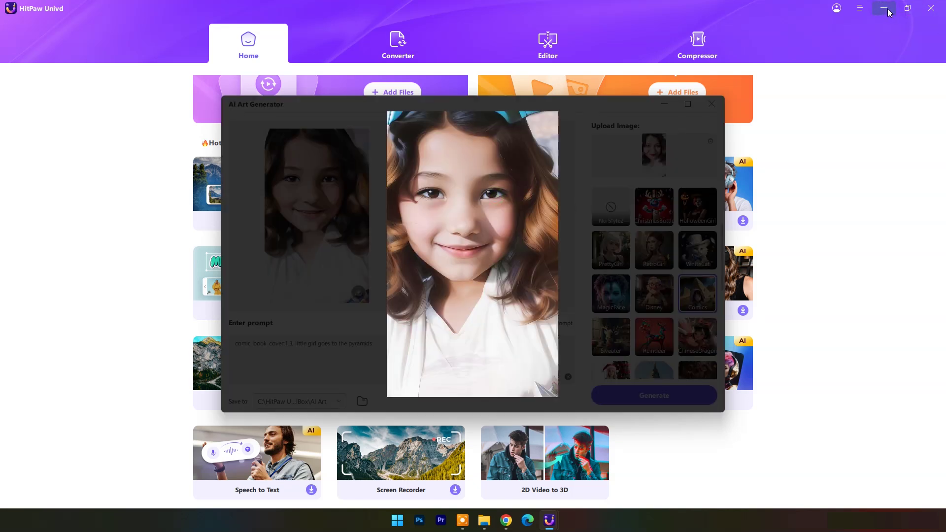